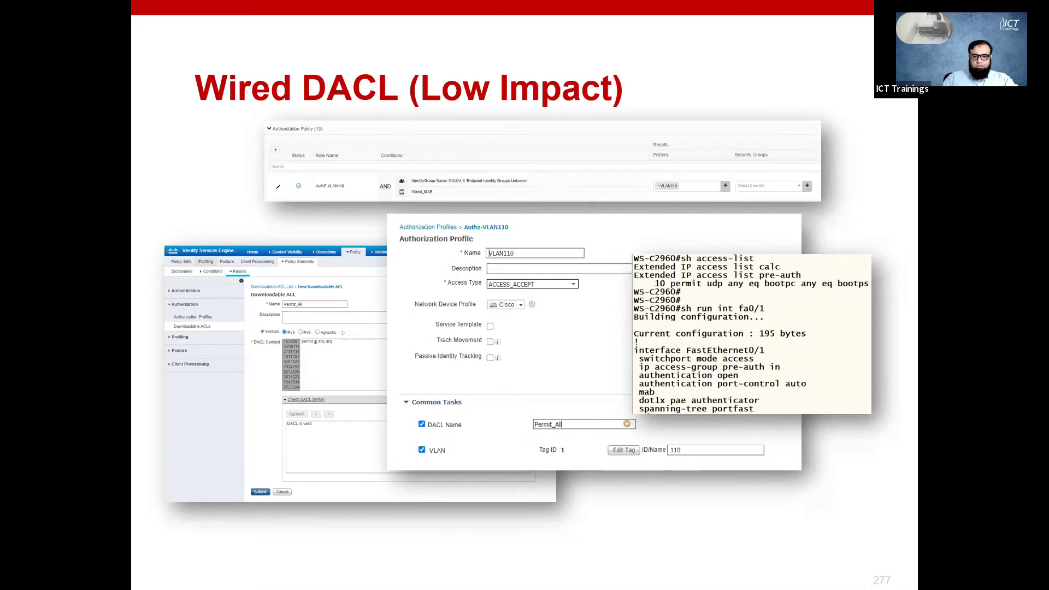
Switch from the Wired DACL (Low Impact) slide to the access switch terminal
{"action": "key", "text": "alt+Tab"}
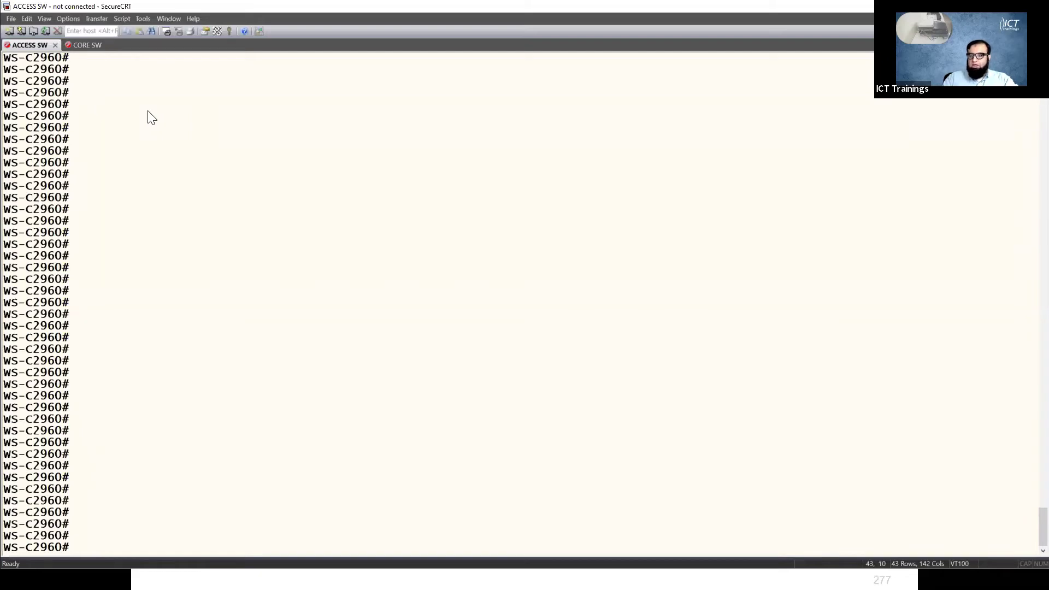
Reconnect to the WS-C2960 access switch, log in and enter privileged mode
{"action": "key", "text": "Return"}
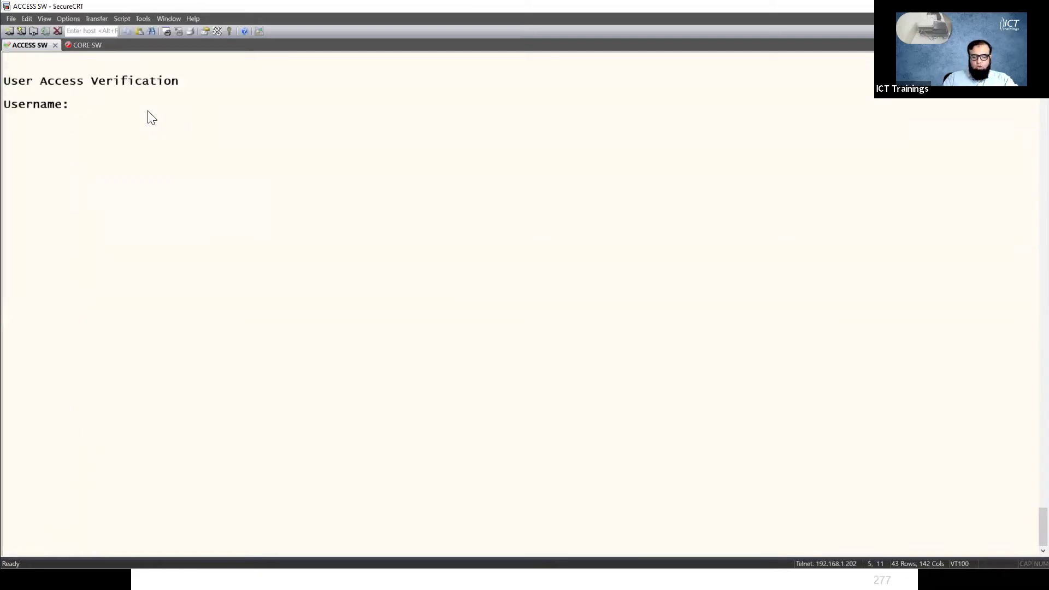
{"action": "type", "text": "adm"}
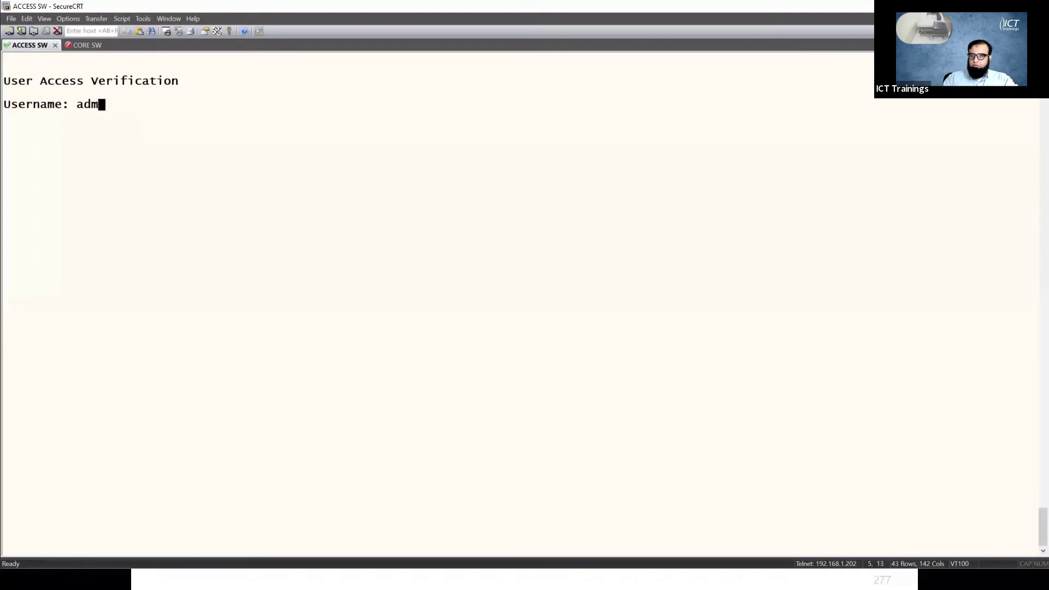
{"action": "type", "text": "in"}
{"action": "key", "text": "Return"}
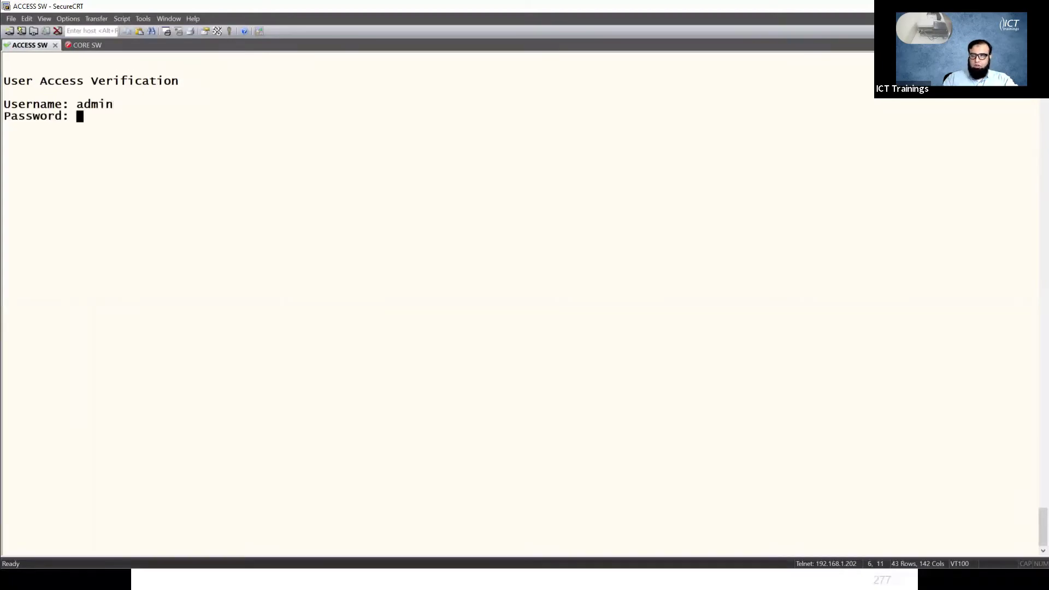
{"action": "key", "text": "Return"}
{"action": "key", "text": "Return"}
{"action": "key", "text": "Return"}
{"action": "type", "text": "en"}
{"action": "key", "text": "Return"}
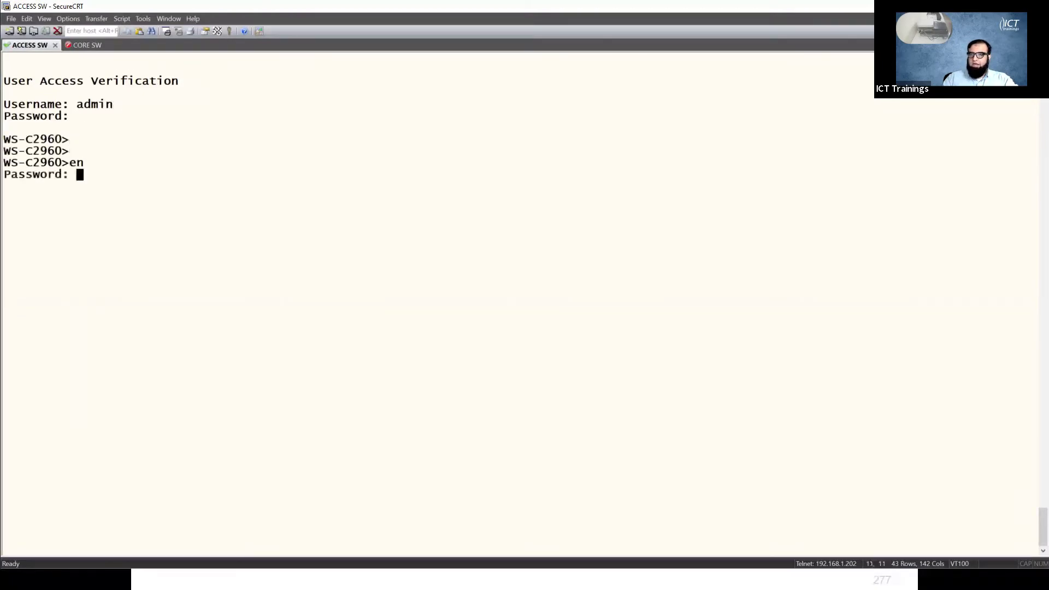
{"action": "key", "text": "Return"}
{"action": "key", "text": "Return"}
{"action": "key", "text": "Return"}
{"action": "key", "text": "Return"}
{"action": "key", "text": "Return"}
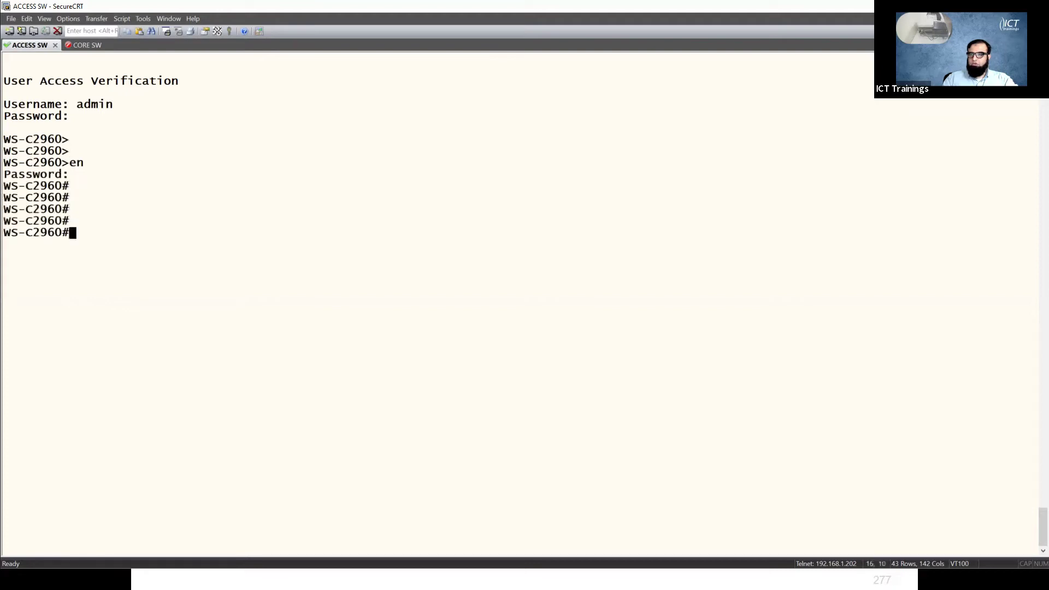
{"action": "type", "text": "sh run int fa0/"}
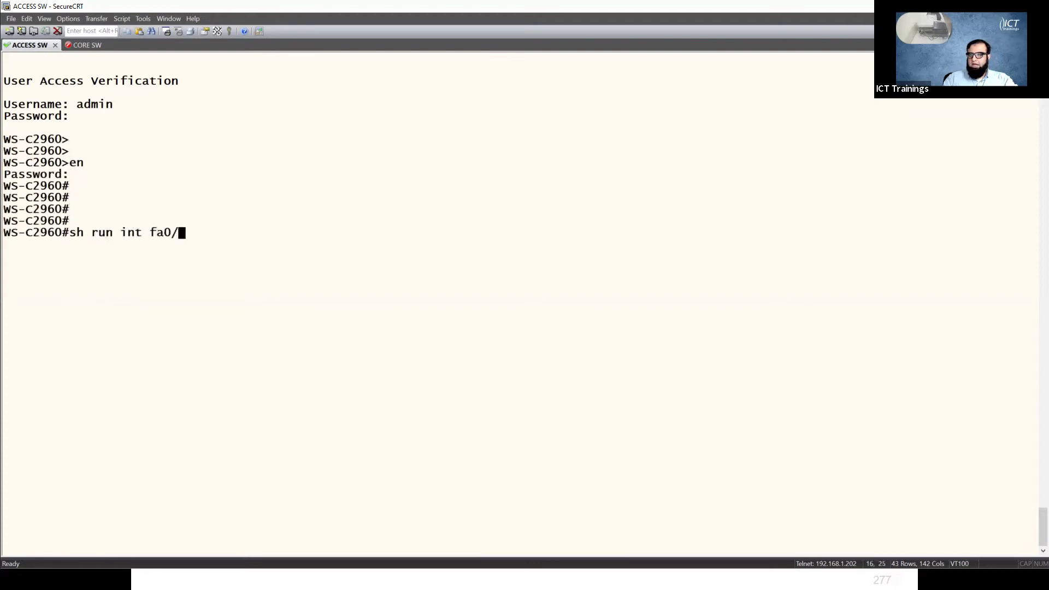
{"action": "type", "text": "1"}
Show FastEthernet0/1's running configuration and interface status
{"action": "key", "text": "Return"}
{"action": "type", "text": "sh int fa0"}
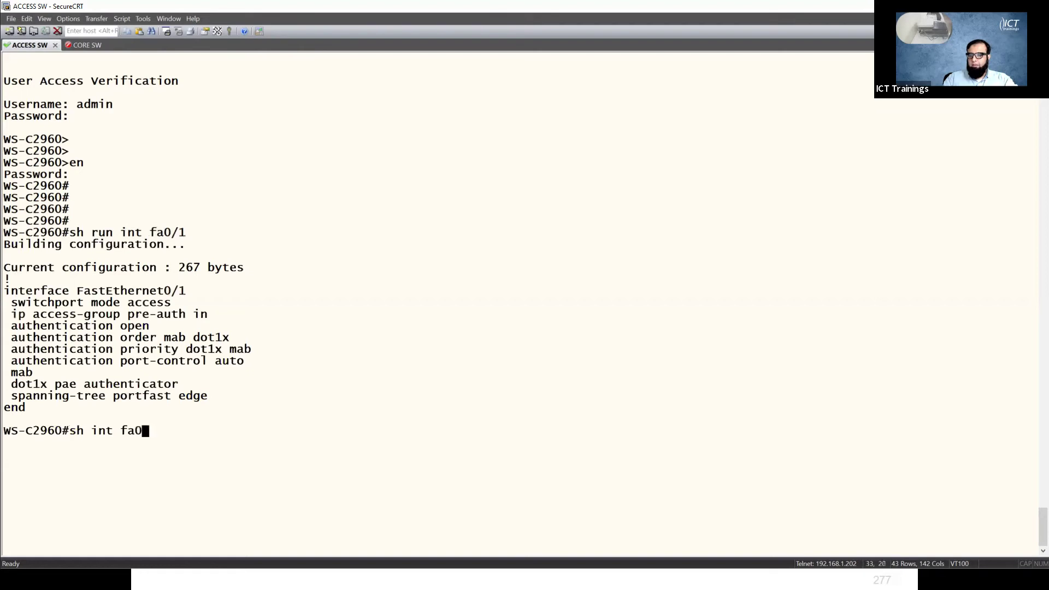
{"action": "type", "text": "/1"}
{"action": "key", "text": "Return"}
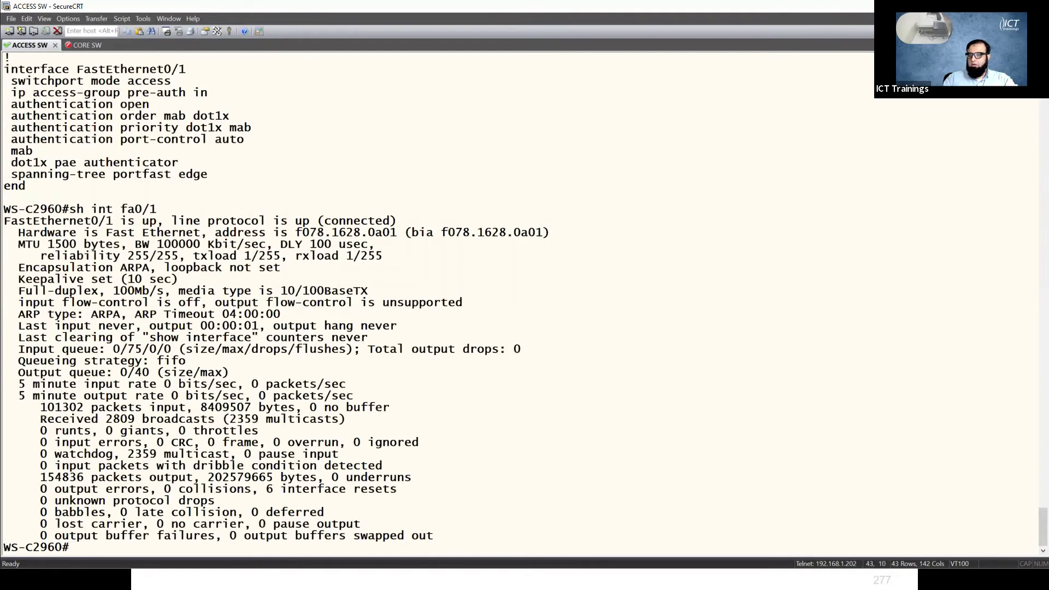
{"action": "key", "text": "Return"}
{"action": "key", "text": "Return"}
{"action": "key", "text": "Return"}
{"action": "key", "text": "Return"}
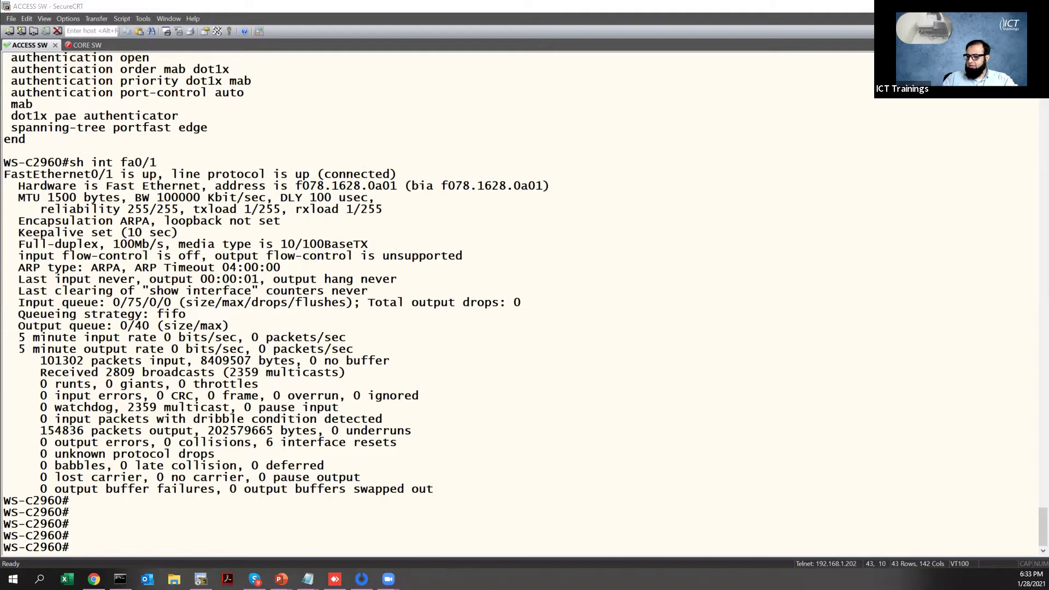
In the remote PC, confirm the LAN adapter is on VLAN-110 with address 172.16.110.11
{"action": "key", "text": "alt+Tab"}
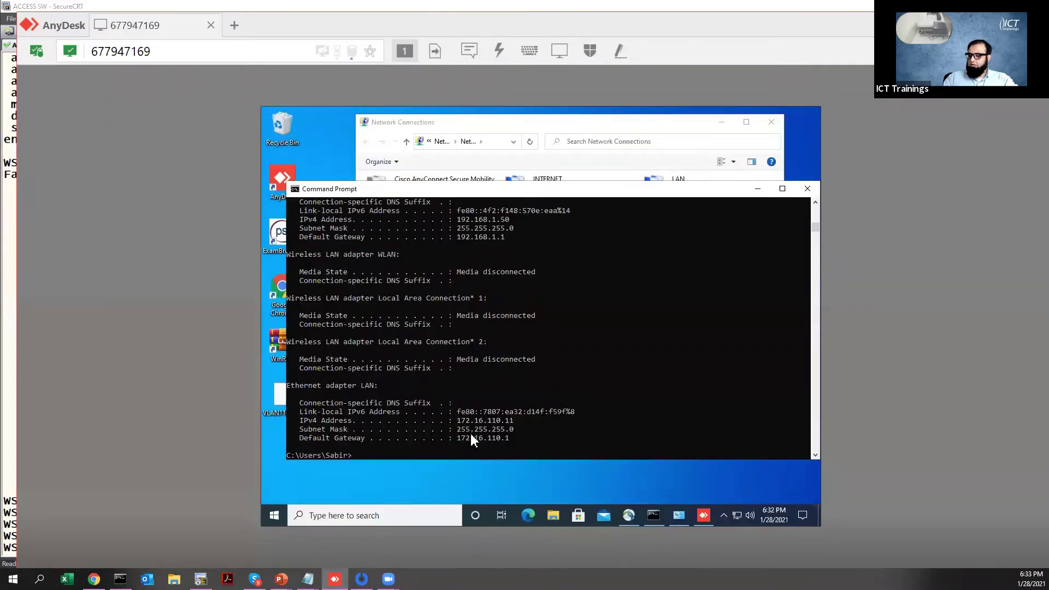
{"action": "key", "text": "Return"}
{"action": "key", "text": "Return"}
{"action": "key", "text": "Return"}
{"action": "key", "text": "Return"}
{"action": "key", "text": "Return"}
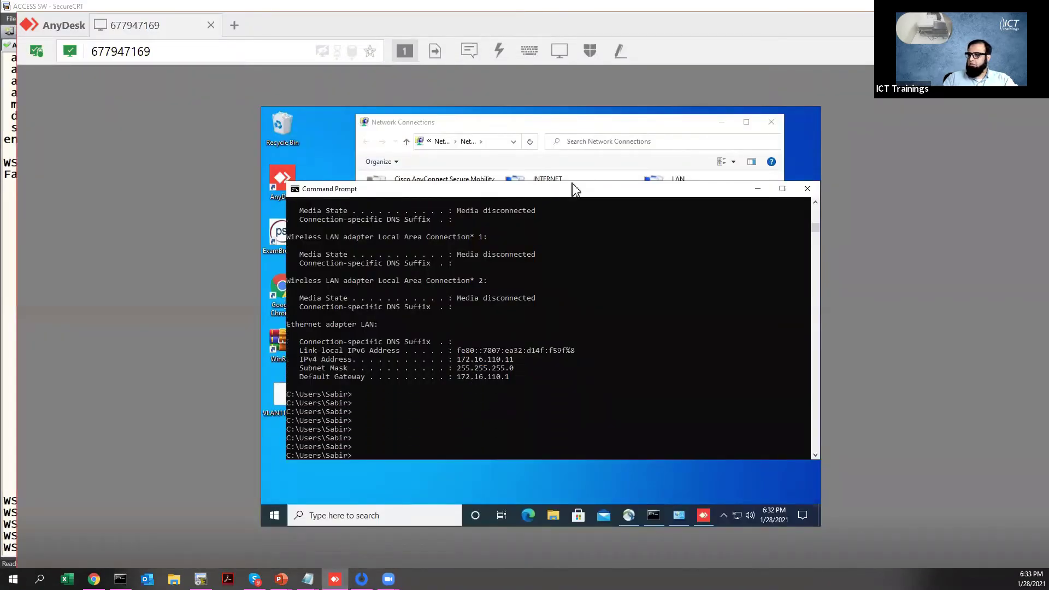
{"action": "left_click", "coordinate": [611, 126]}
{"action": "left_click", "coordinate": [689, 188]}
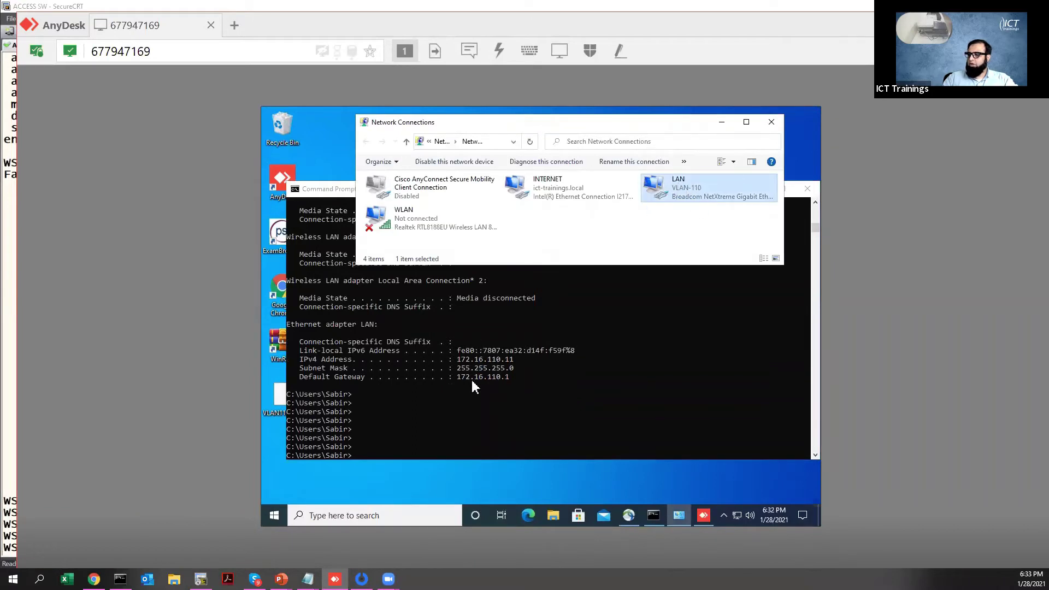
{"action": "left_click", "coordinate": [472, 405]}
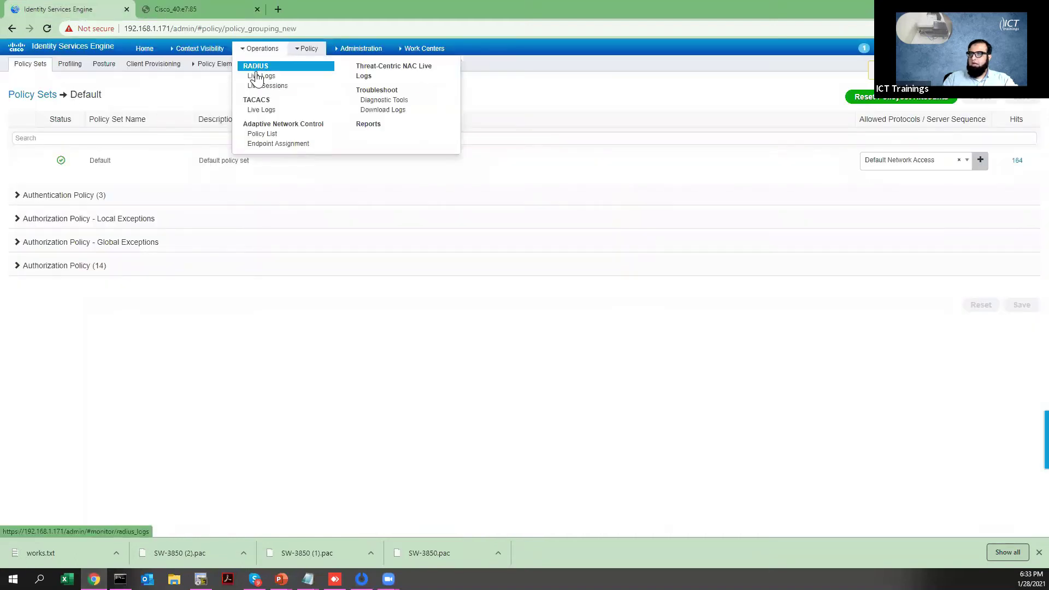
Show the RADIUS Live Logs and list Context Visibility endpoints in a second tab
{"action": "left_click", "coordinate": [258, 78]}
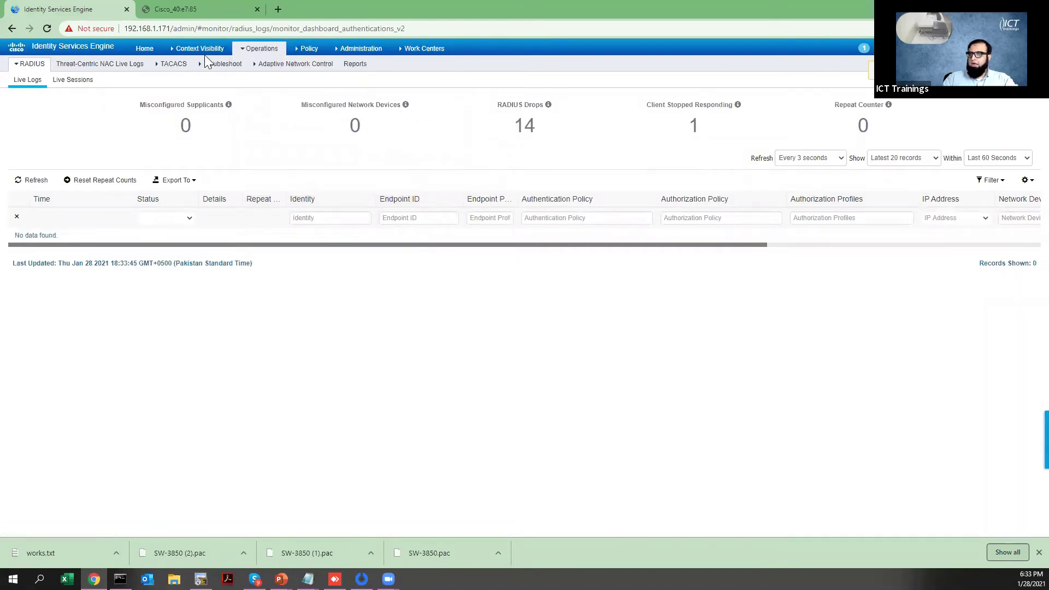
{"action": "mouse_move", "coordinate": [199, 48]}
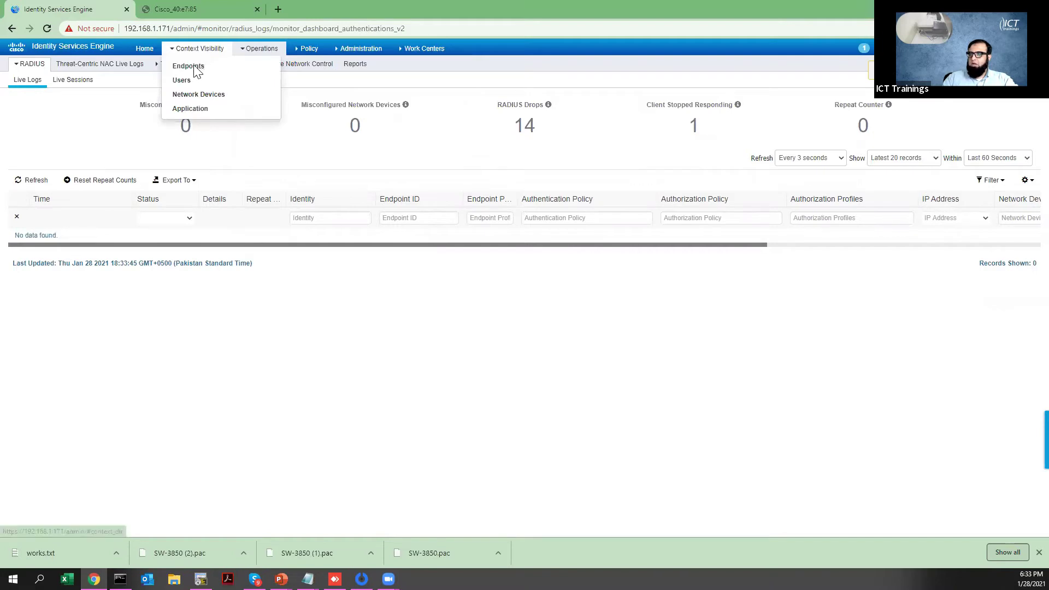
{"action": "right_click", "coordinate": [189, 72]}
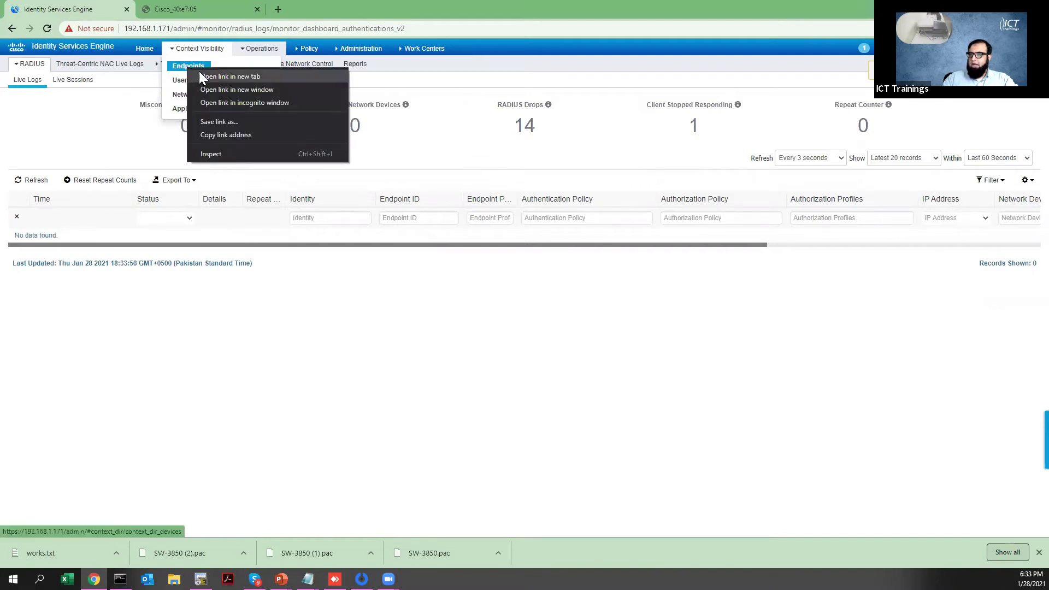
{"action": "left_click", "coordinate": [200, 73]}
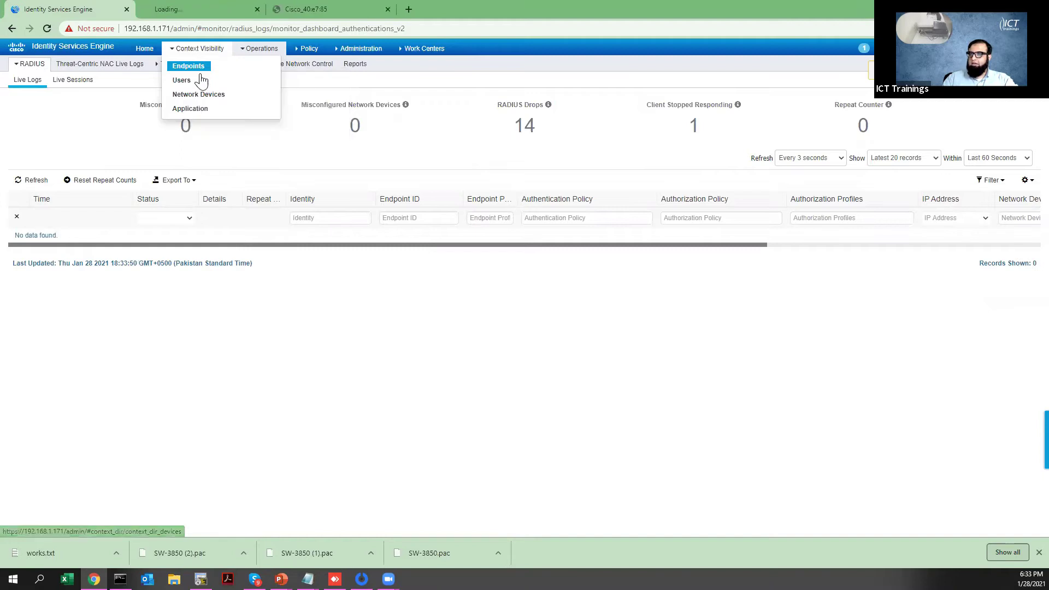
{"action": "left_click", "coordinate": [198, 11]}
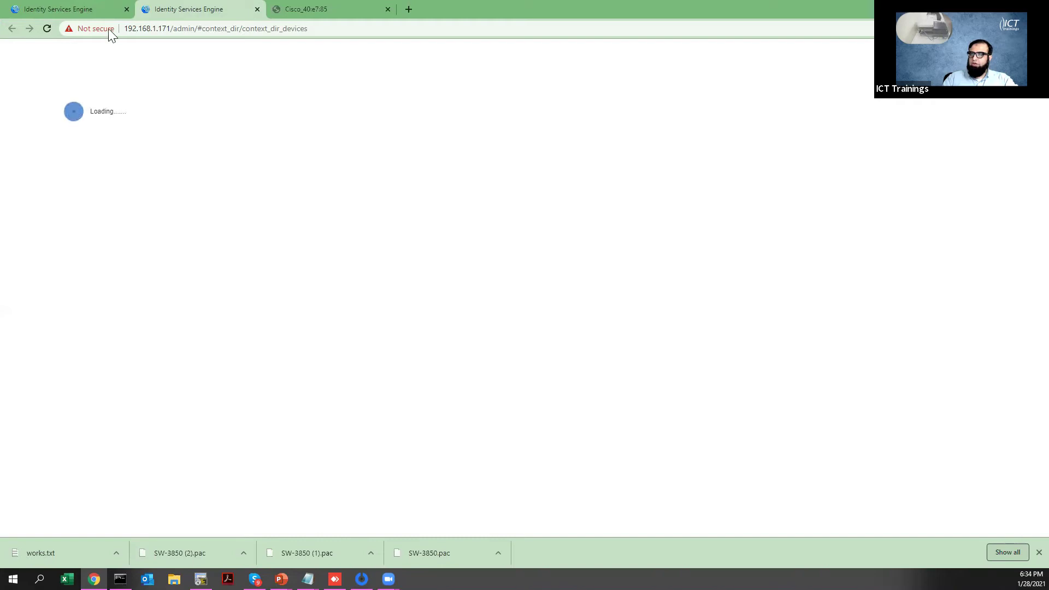
{"action": "left_click", "coordinate": [89, 8]}
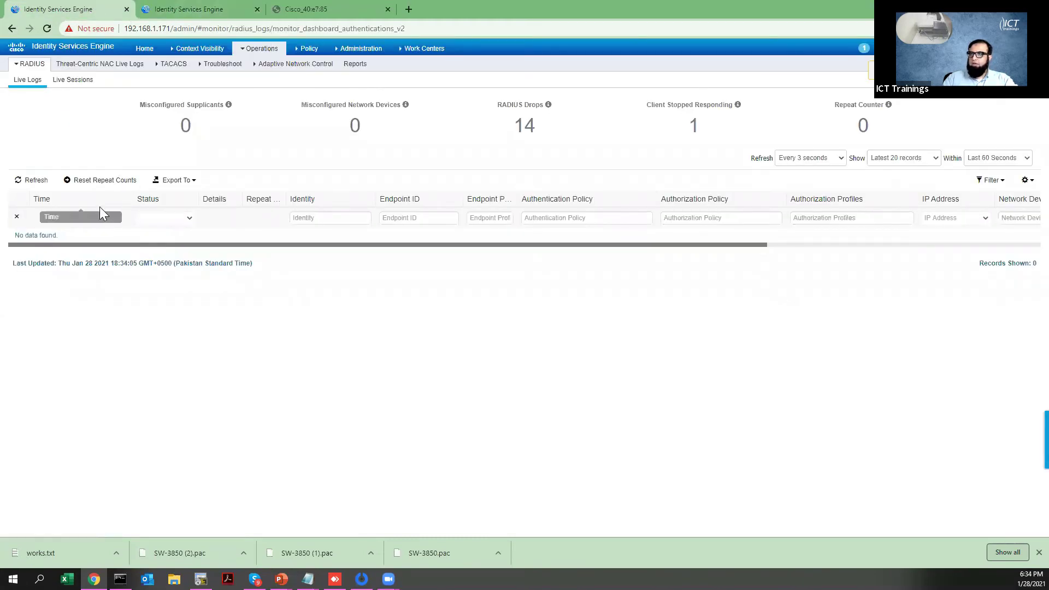
Open endpoint 00:0A:F7:67:E6:56 and view its Attributes
{"action": "left_click", "coordinate": [189, 9]}
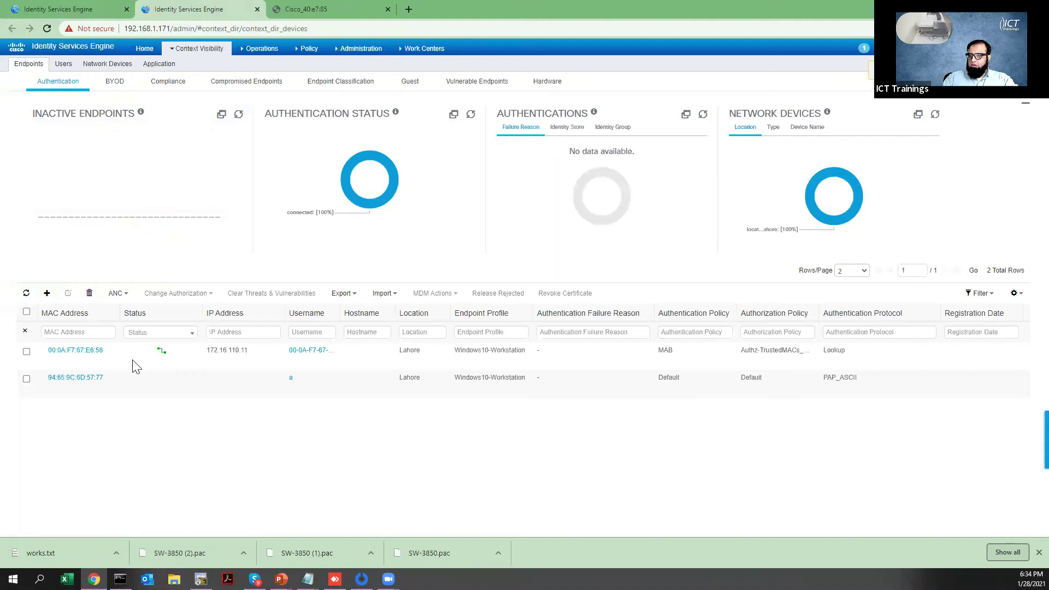
{"action": "left_click", "coordinate": [75, 350]}
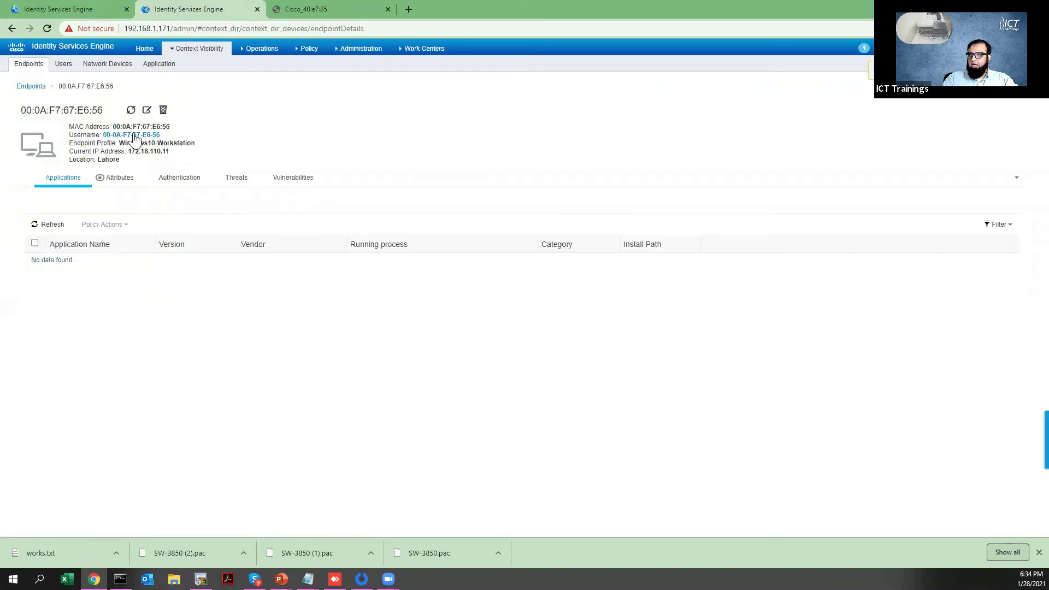
{"action": "left_click", "coordinate": [128, 184]}
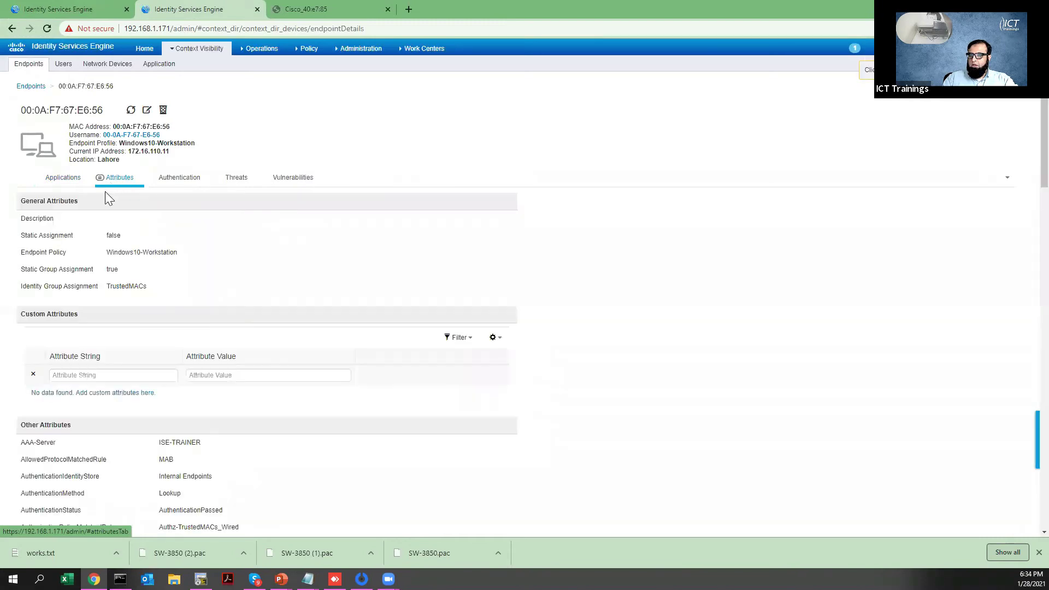
Highlight the endpoint's static Identity Group Assignment to TrustedMACs and its MAC address
{"action": "left_click_drag", "start_coordinate": [109, 286], "coordinate": [147, 293]}
{"action": "left_click", "coordinate": [107, 285]}
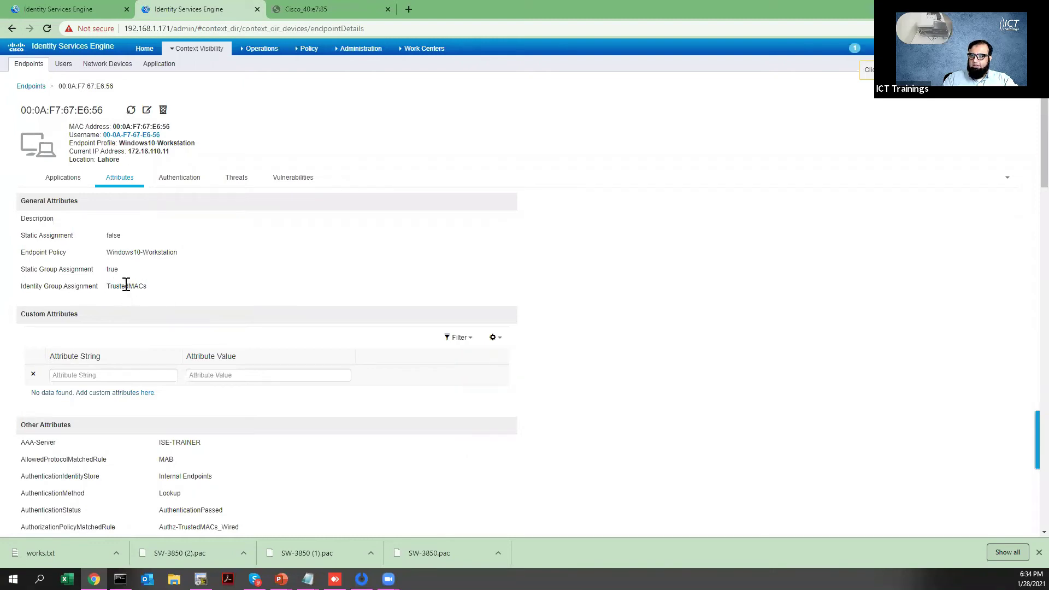
{"action": "double_click", "coordinate": [125, 284]}
{"action": "left_click_drag", "start_coordinate": [106, 270], "coordinate": [157, 294]}
{"action": "left_click", "coordinate": [156, 293]}
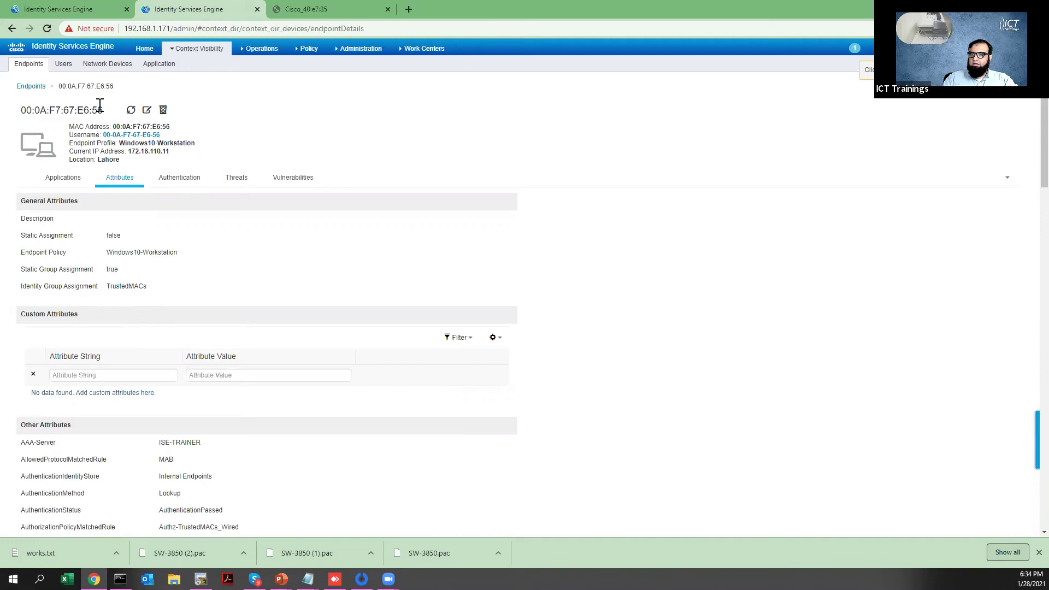
{"action": "left_click_drag", "start_coordinate": [97, 110], "coordinate": [22, 110]}
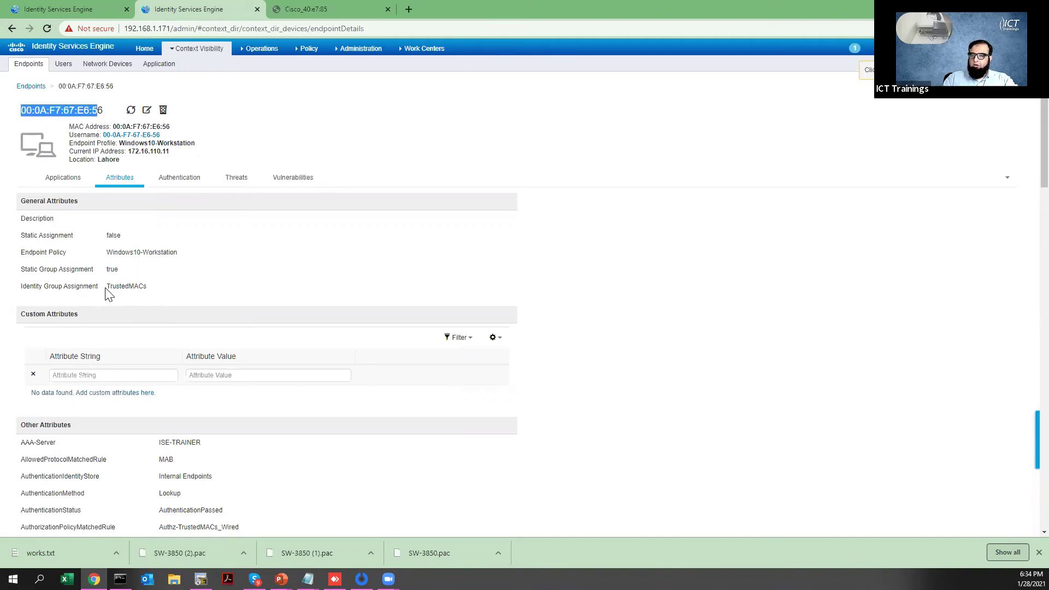
{"action": "mouse_move", "coordinate": [107, 286]}
{"action": "left_mouse_down"}
{"action": "mouse_move", "coordinate": [146, 289]}
{"action": "mouse_move", "coordinate": [109, 288]}
{"action": "left_mouse_up"}
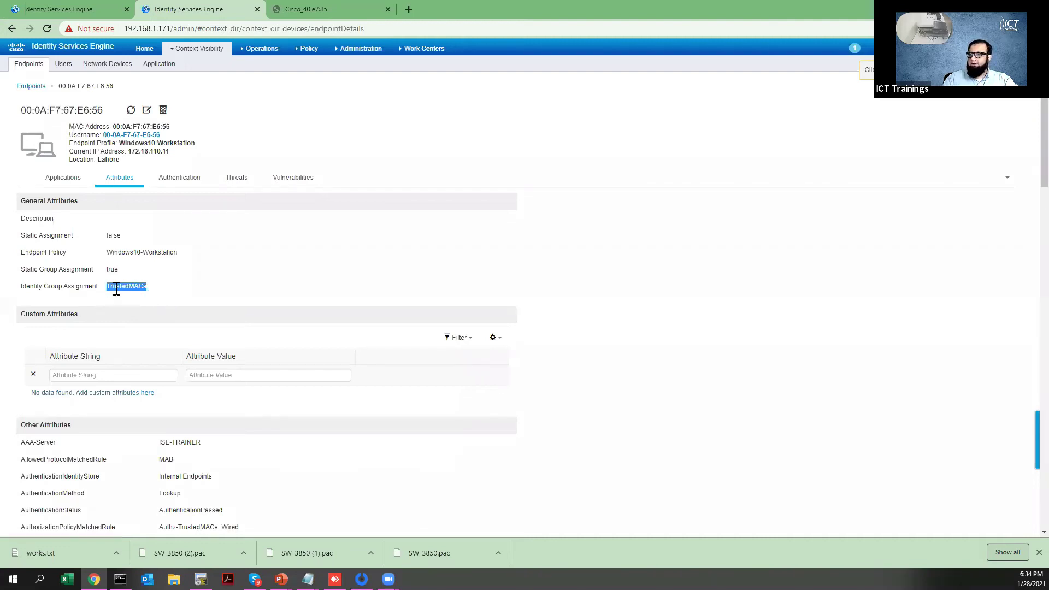
{"action": "left_click", "coordinate": [310, 49]}
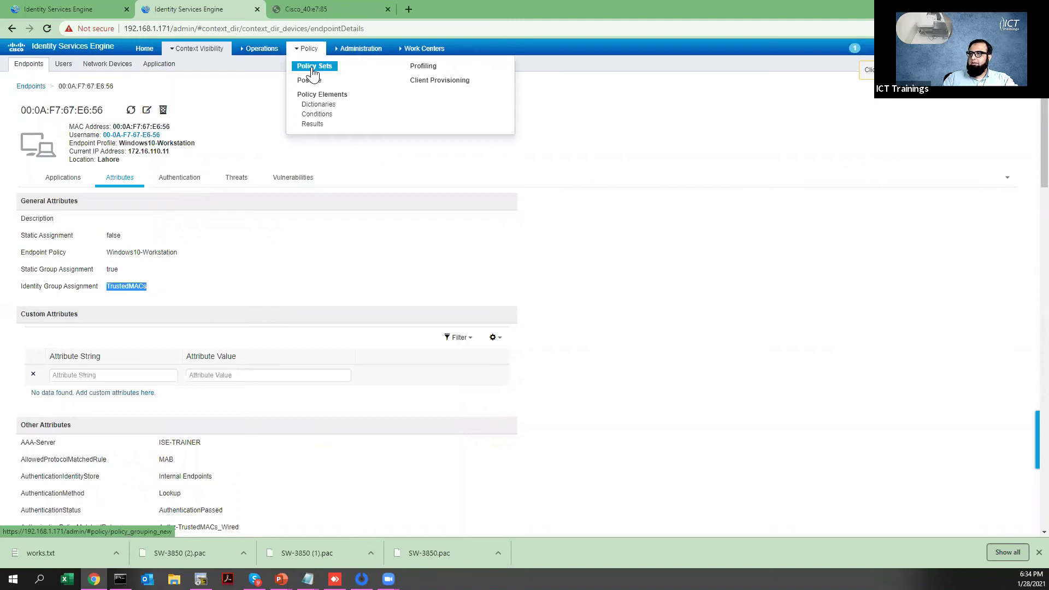
Expand the Default policy set's Authorization Policy to the Authz-TrustedMACs_Wired rule assigning Authz_VLAN110
{"action": "left_click", "coordinate": [313, 67]}
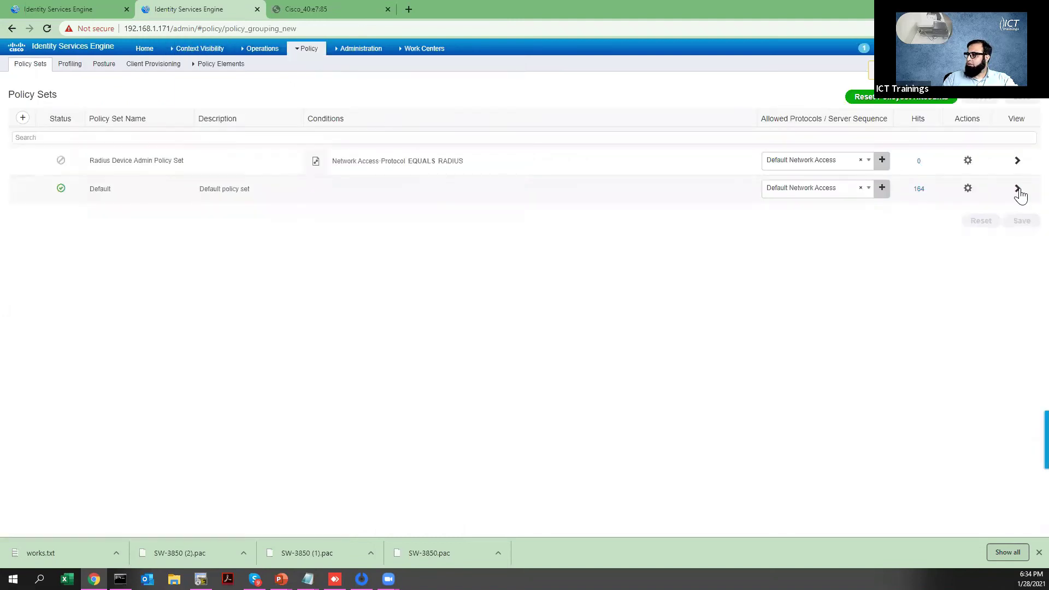
{"action": "left_click", "coordinate": [1017, 191]}
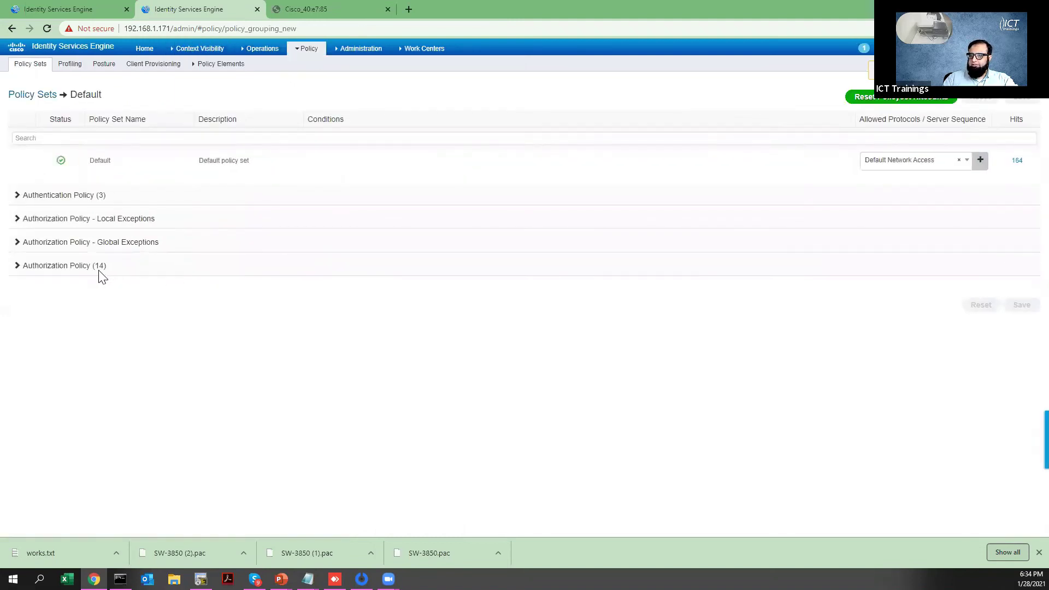
{"action": "left_click", "coordinate": [99, 268]}
{"action": "scroll", "coordinate": [220, 419], "scroll_direction": "down", "scroll_amount": 3}
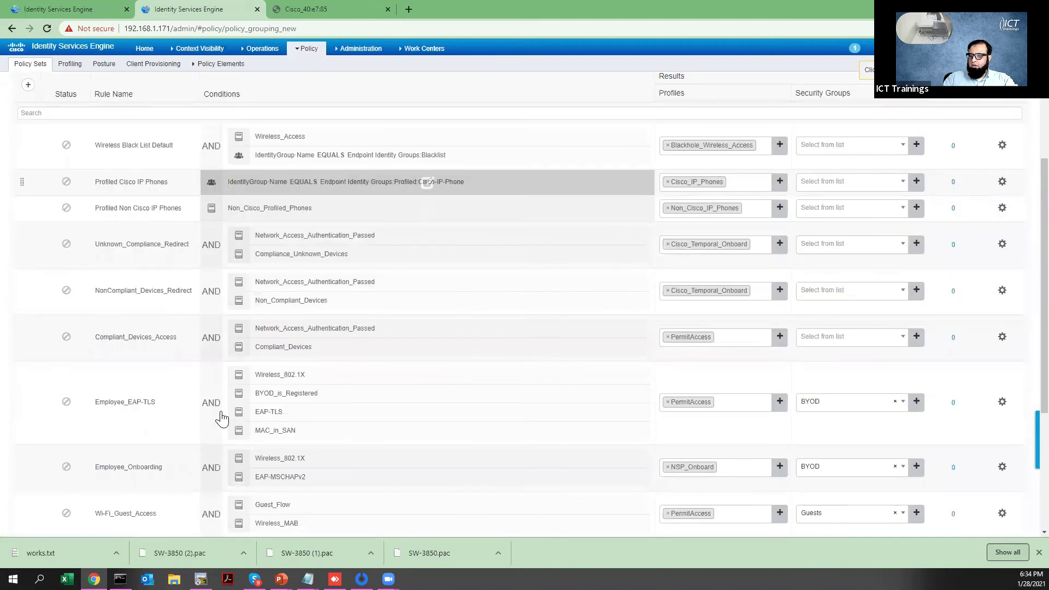
{"action": "scroll", "coordinate": [219, 418], "scroll_direction": "down", "scroll_amount": 3}
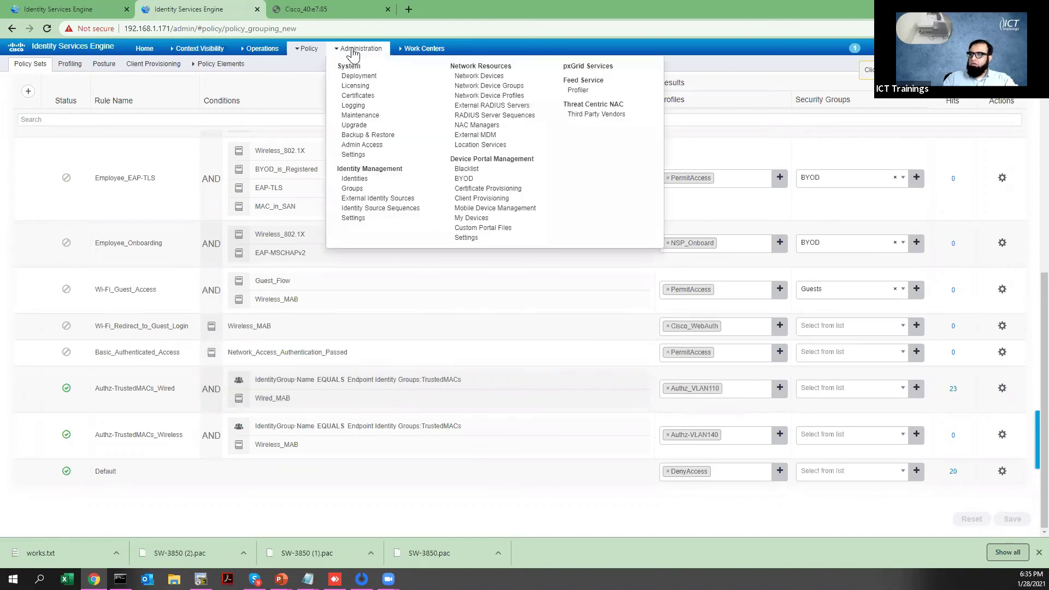
{"action": "mouse_move", "coordinate": [306, 48]}
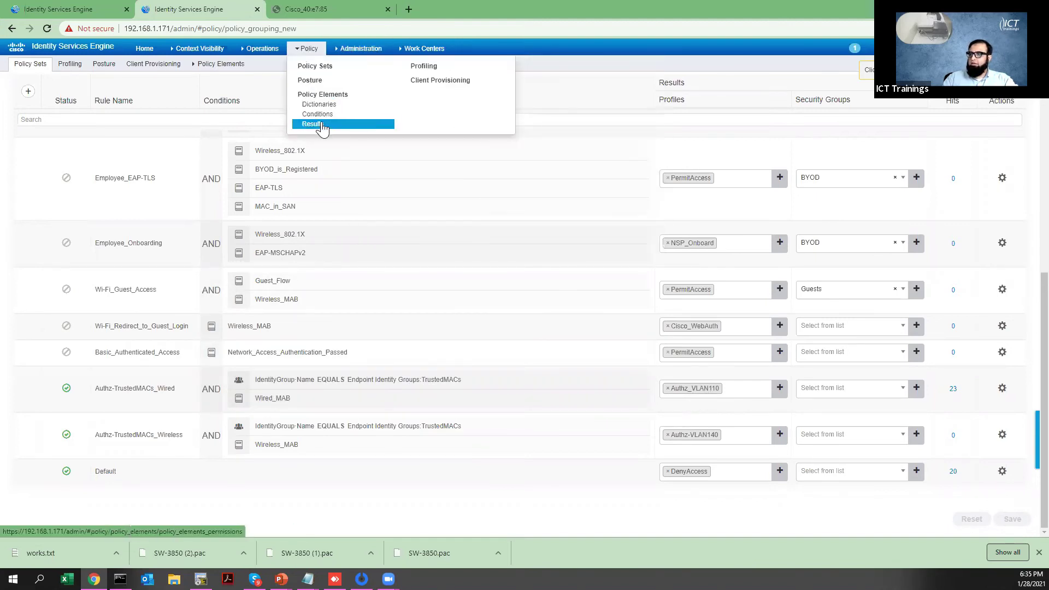
View the Authz_VLAN110 authorization profile with VLAN 110 and DACL Allowed_Traffic in a new Results tab
{"action": "right_click", "coordinate": [323, 125]}
{"action": "left_click", "coordinate": [344, 131]}
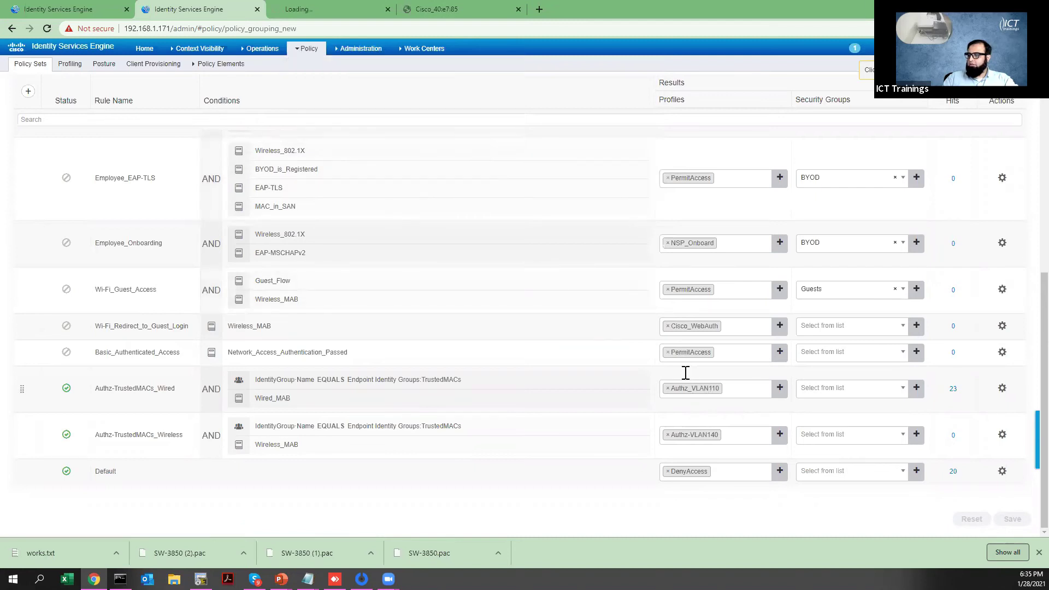
{"action": "left_click", "coordinate": [342, 12]}
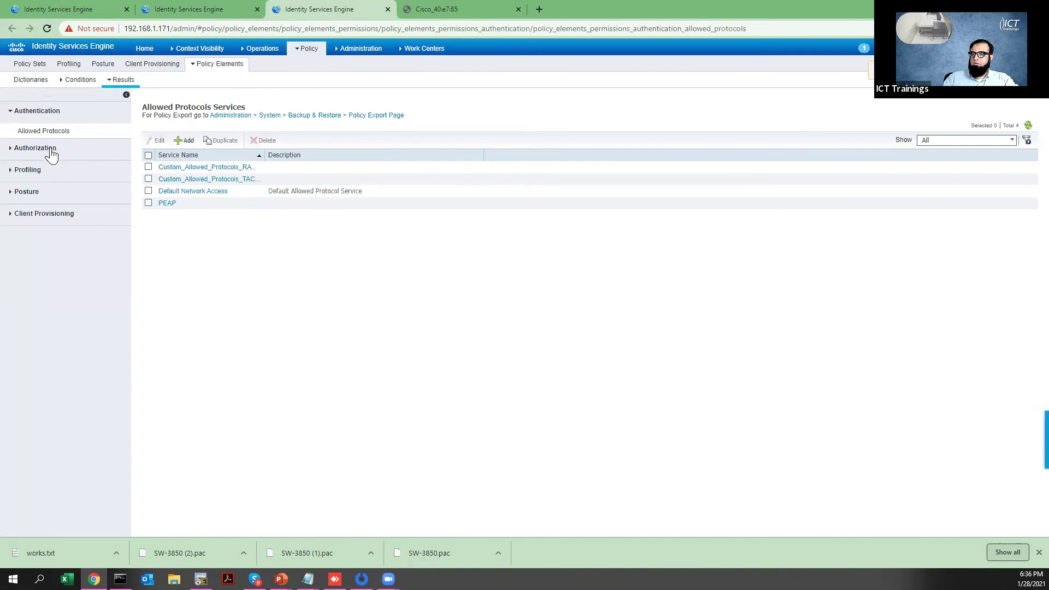
{"action": "left_click", "coordinate": [51, 148]}
{"action": "left_click", "coordinate": [56, 154]}
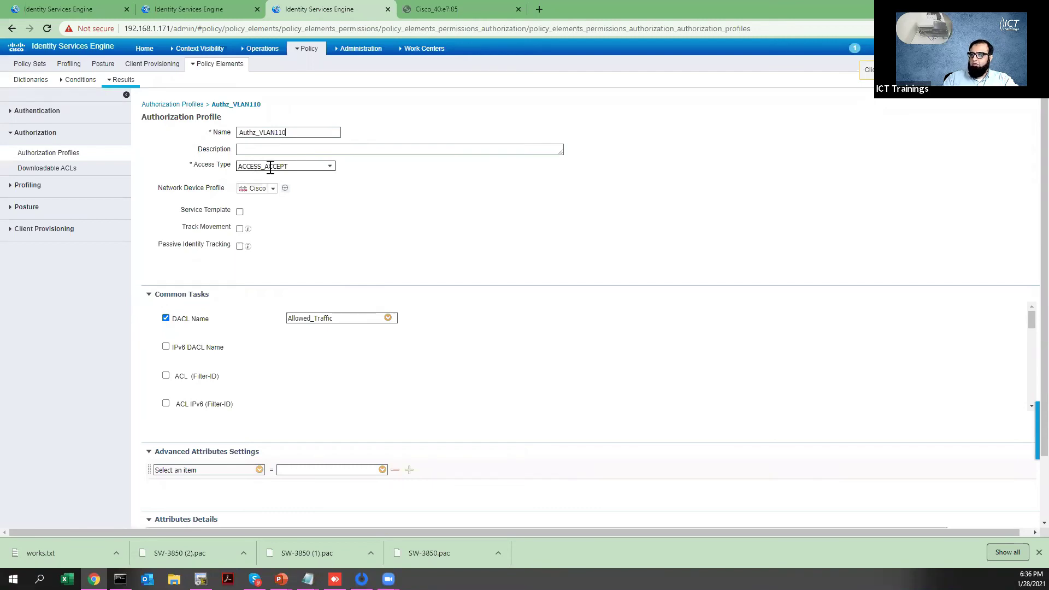
{"action": "scroll", "coordinate": [300, 371], "scroll_direction": "down", "scroll_amount": 2}
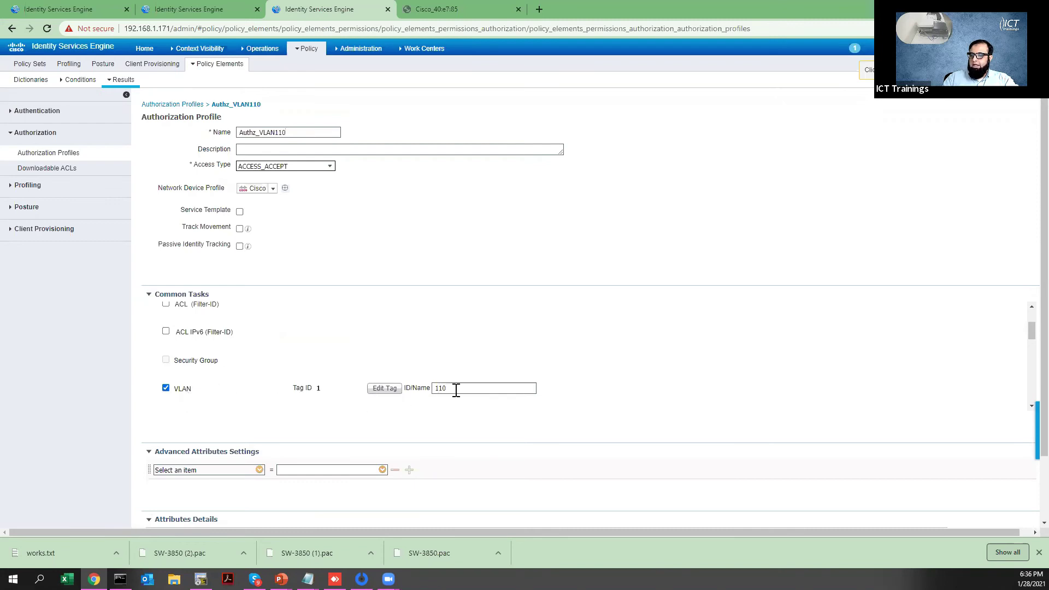
{"action": "scroll", "coordinate": [360, 374], "scroll_direction": "up", "scroll_amount": 2}
{"action": "scroll", "coordinate": [312, 356], "scroll_direction": "up", "scroll_amount": 1}
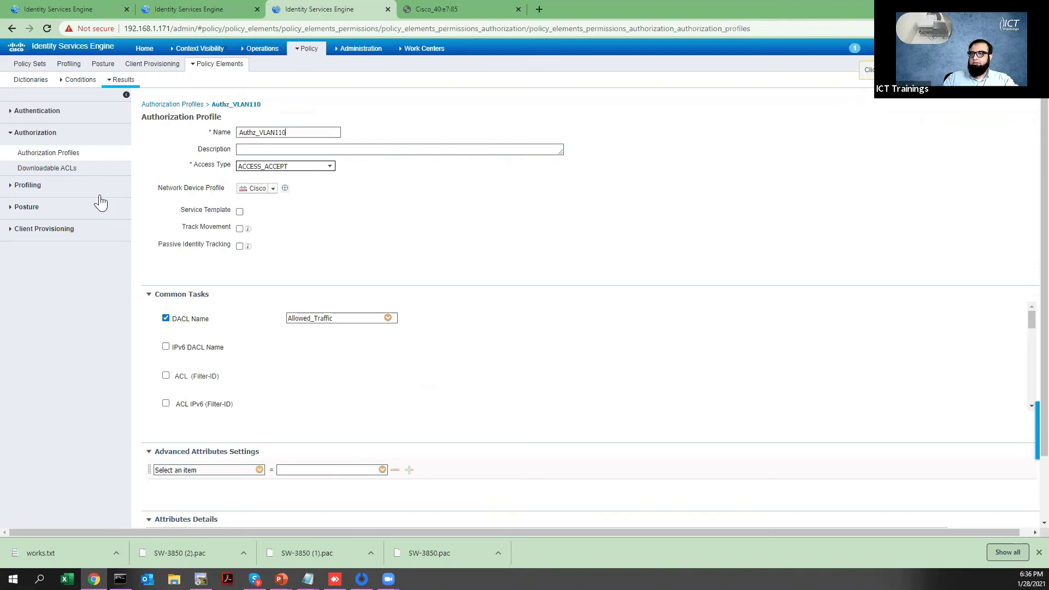
{"action": "left_click", "coordinate": [67, 168]}
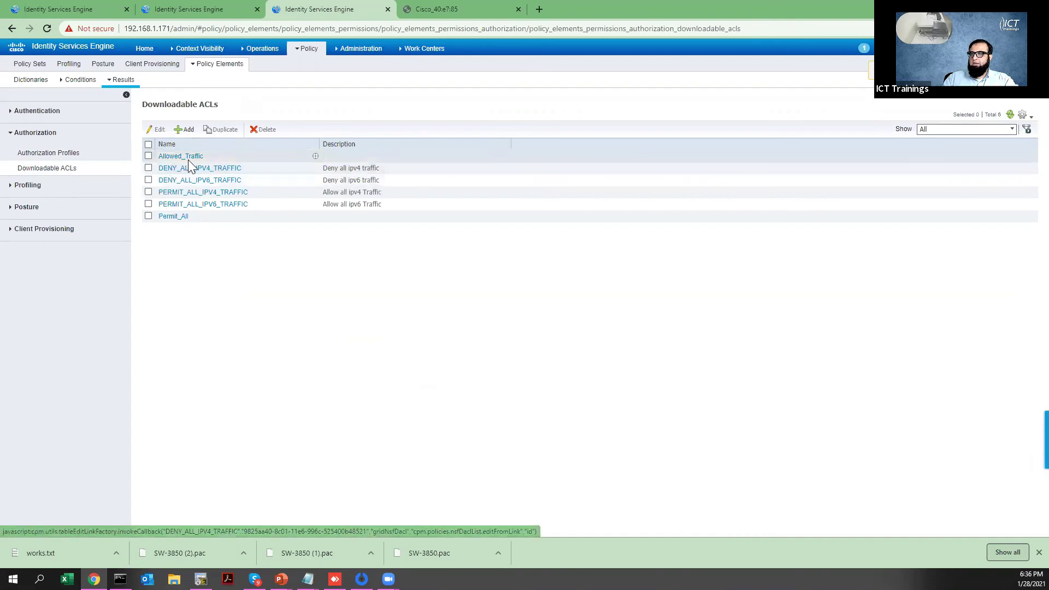
View the Allowed_Traffic downloadable ACL permitting ip any any, then show the Wired DACL slide
{"action": "left_click", "coordinate": [194, 165]}
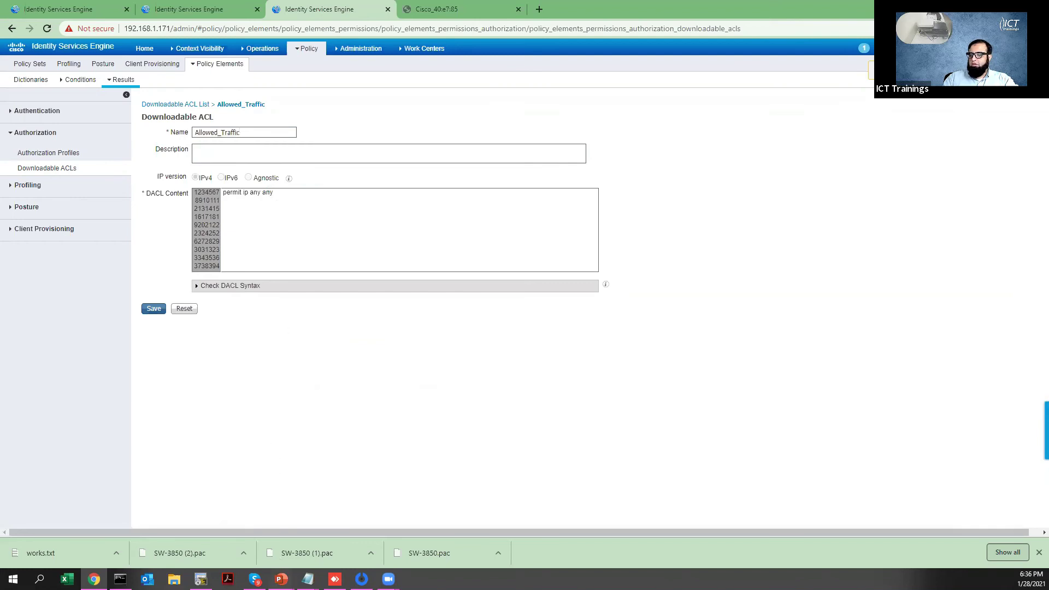
{"action": "mouse_move", "coordinate": [280, 579]}
{"action": "left_click", "coordinate": [298, 554]}
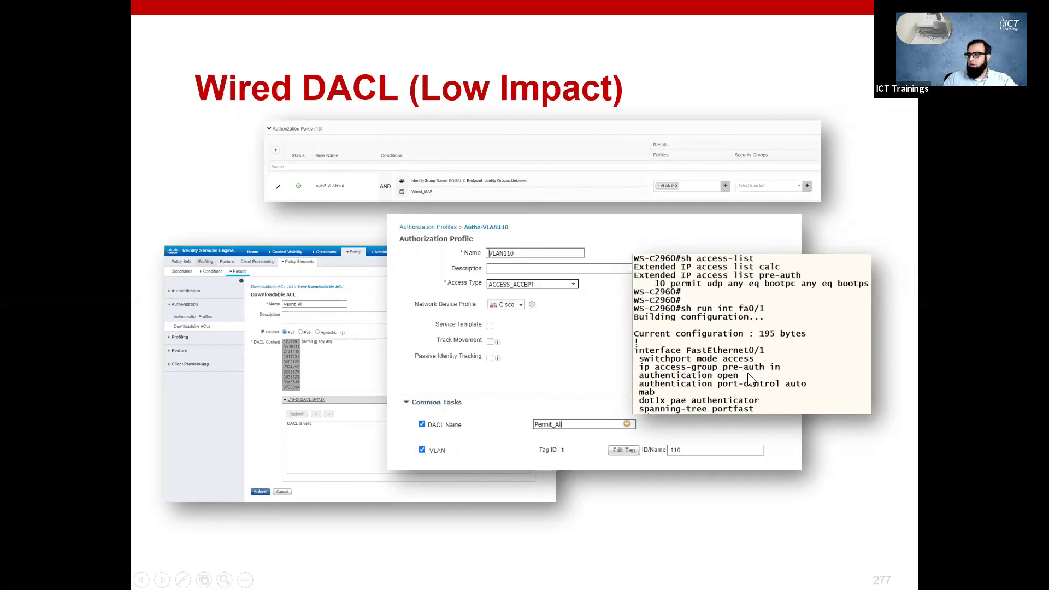
Return to ISE's RADIUS Live Logs, discarding unsaved ACL changes
{"action": "key", "text": "alt+Tab"}
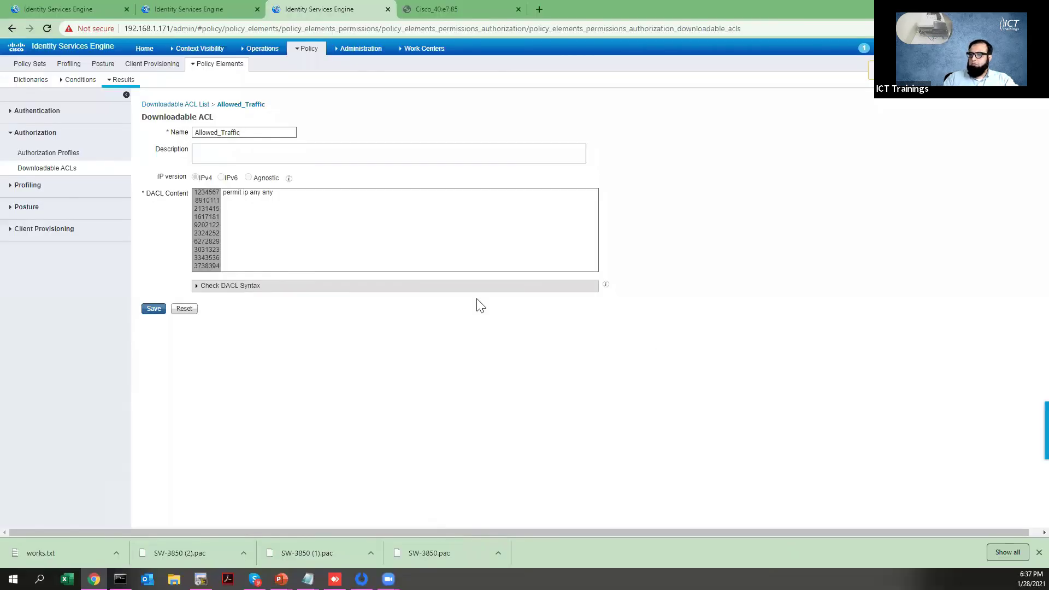
{"action": "mouse_move", "coordinate": [260, 48]}
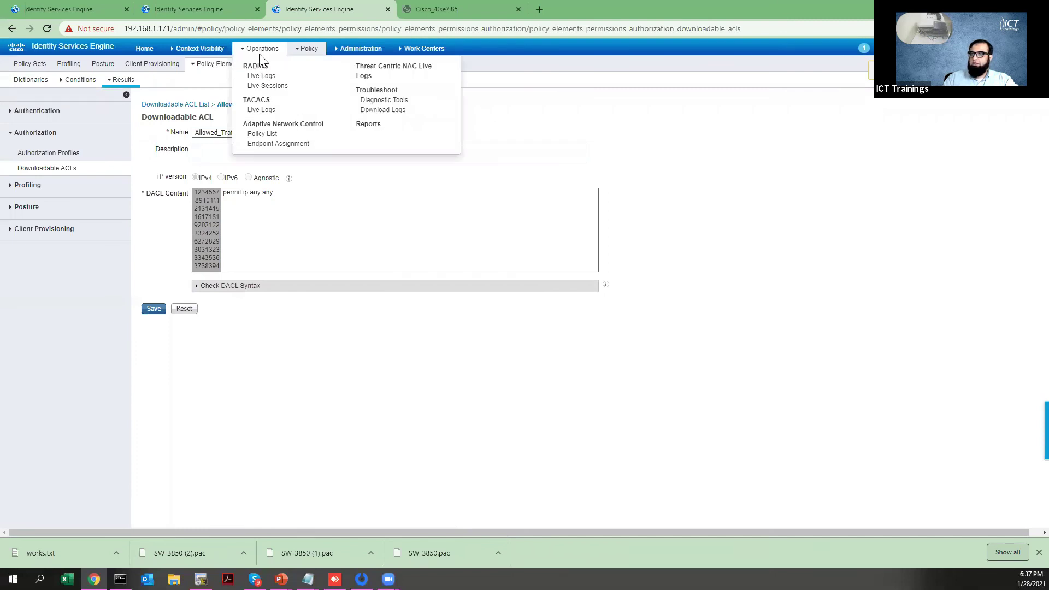
{"action": "left_click", "coordinate": [253, 78]}
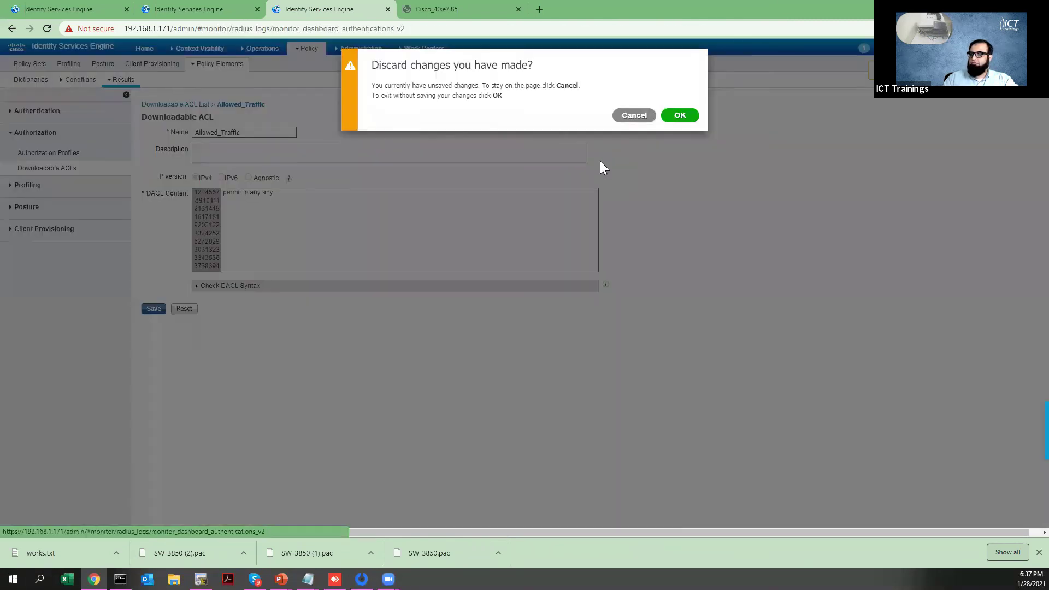
{"action": "left_click", "coordinate": [680, 122]}
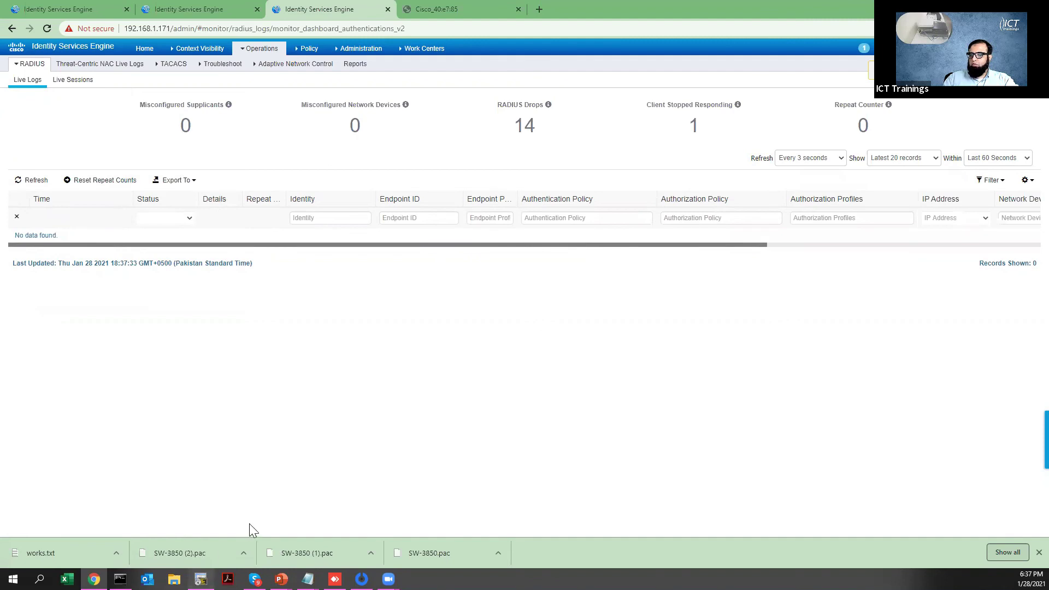
Bounce interface Fa0/1 with shut / no shut and leave configuration mode
{"action": "left_click", "coordinate": [201, 578]}
{"action": "type", "text": "config t"}
{"action": "key", "text": "Return"}
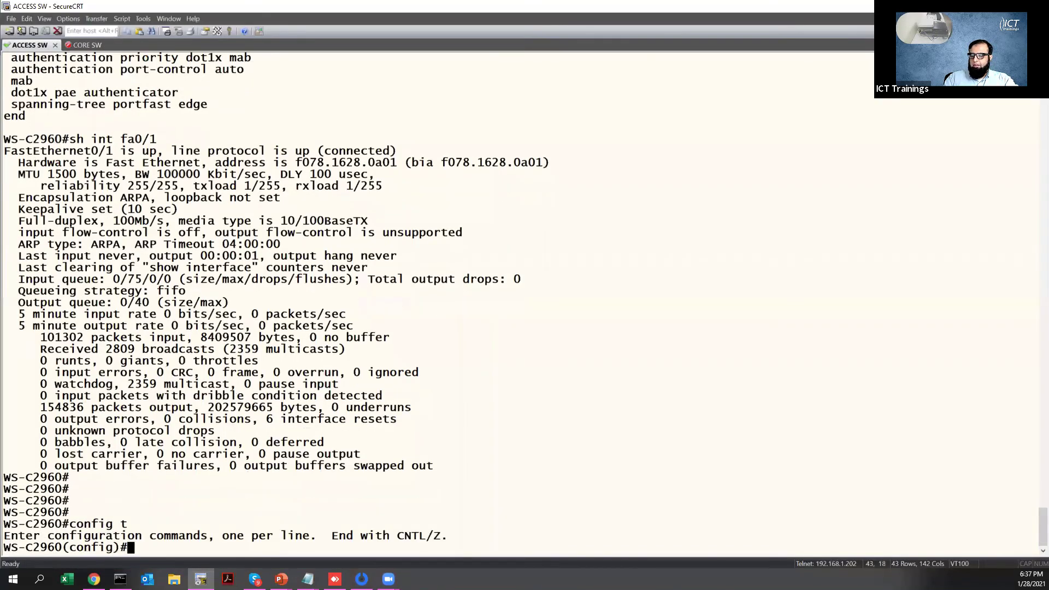
{"action": "type", "text": "int fa0/1"}
{"action": "key", "text": "Return"}
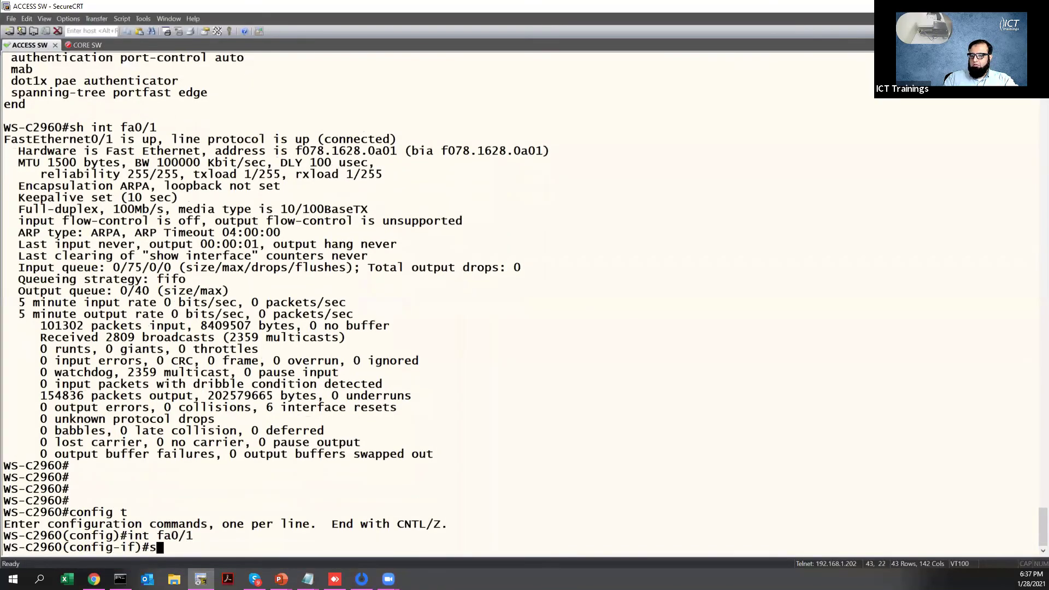
{"action": "type", "text": "shut"}
{"action": "key", "text": "Return"}
{"action": "type", "text": "no "}
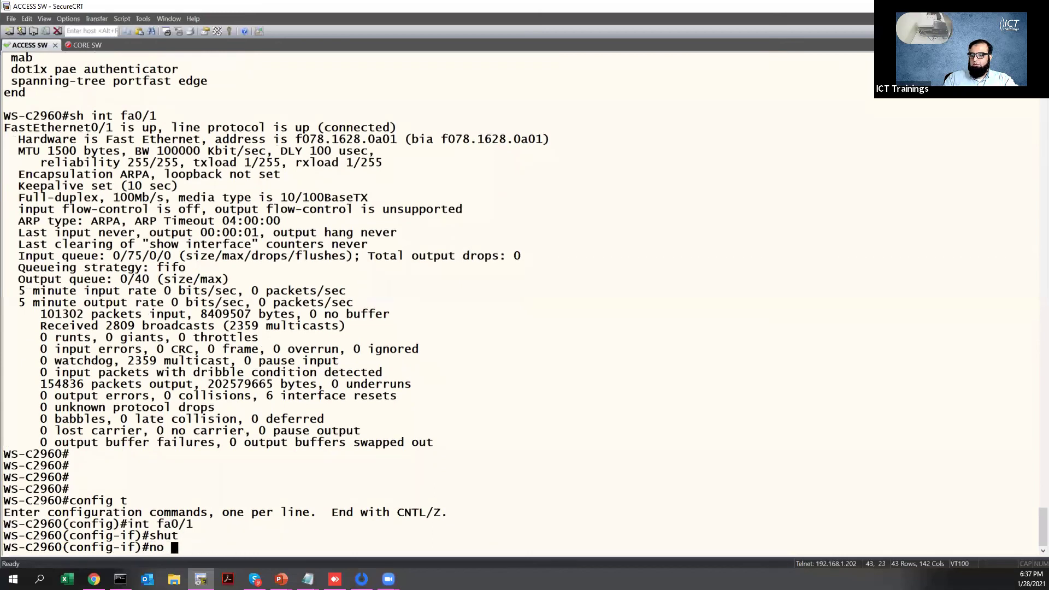
{"action": "type", "text": "shut"}
{"action": "key", "text": "Return"}
{"action": "key", "text": "ctrl+z"}
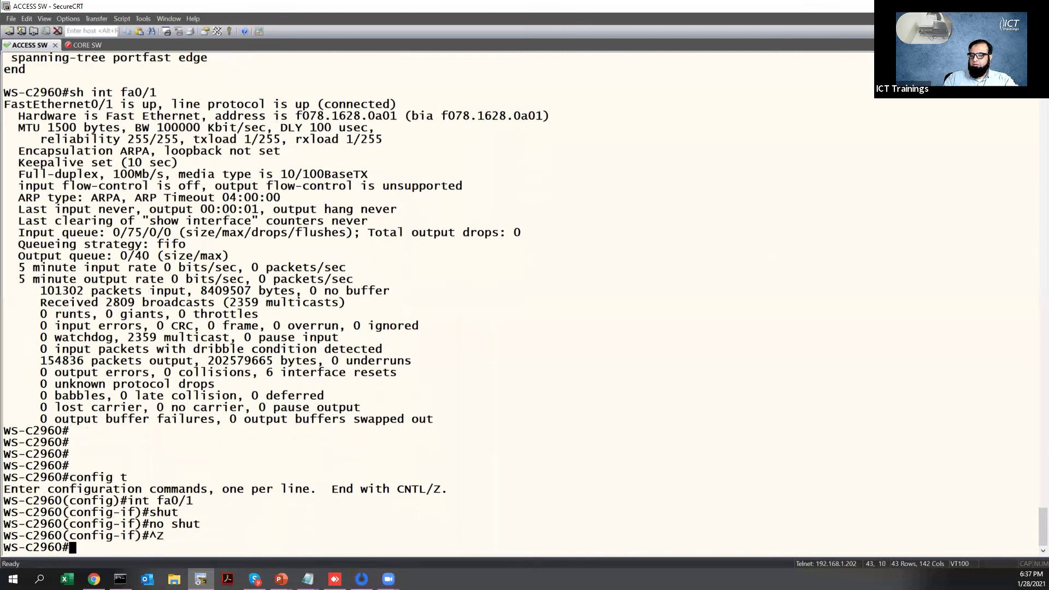
{"action": "key", "text": "Return"}
{"action": "key", "text": "Return"}
{"action": "key", "text": "Return"}
{"action": "type", "text": "sh authe"}
Show authentication sessions on Fa0/1, confirming MAB success with VLAN 110 and Allowed_Traffic ACL
{"action": "key", "text": "Tab"}
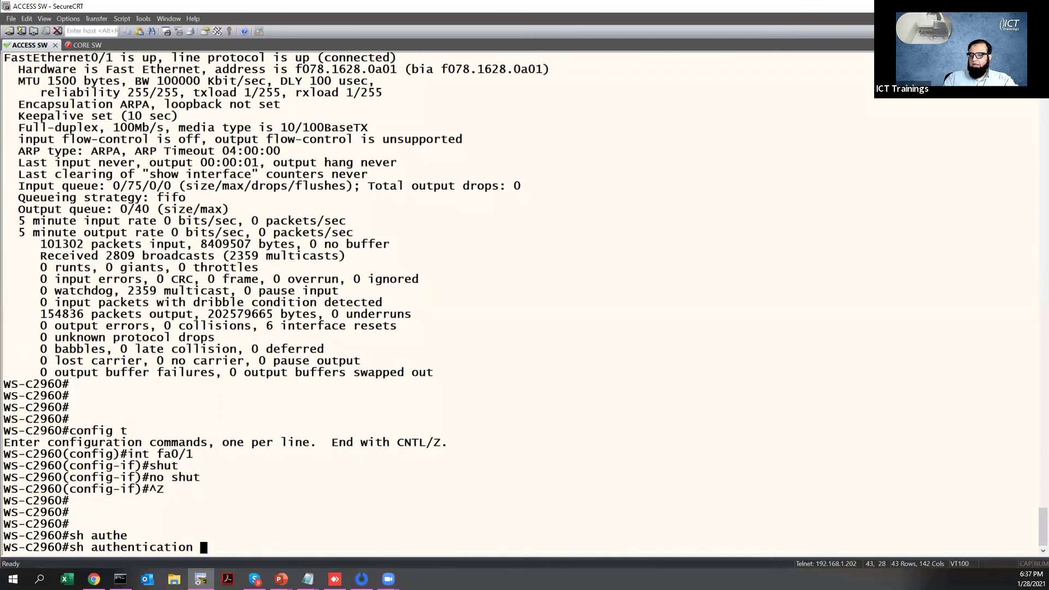
{"action": "type", "text": "se"}
{"action": "key", "text": "Tab"}
{"action": "type", "text": "int fa0/1"}
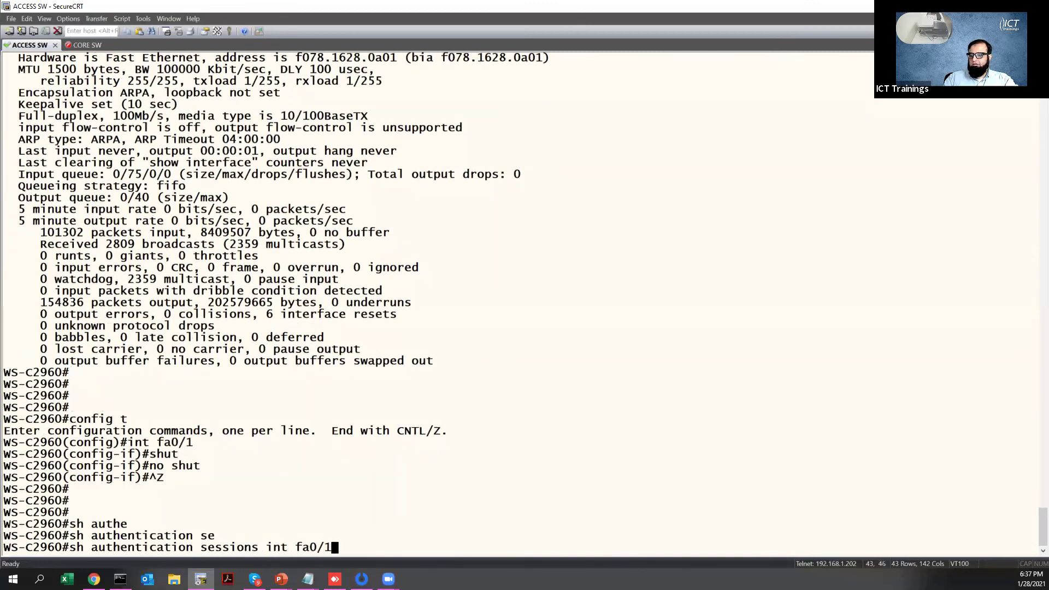
{"action": "key", "text": "Return"}
{"action": "key", "text": "Up"}
{"action": "type", "text": "de"}
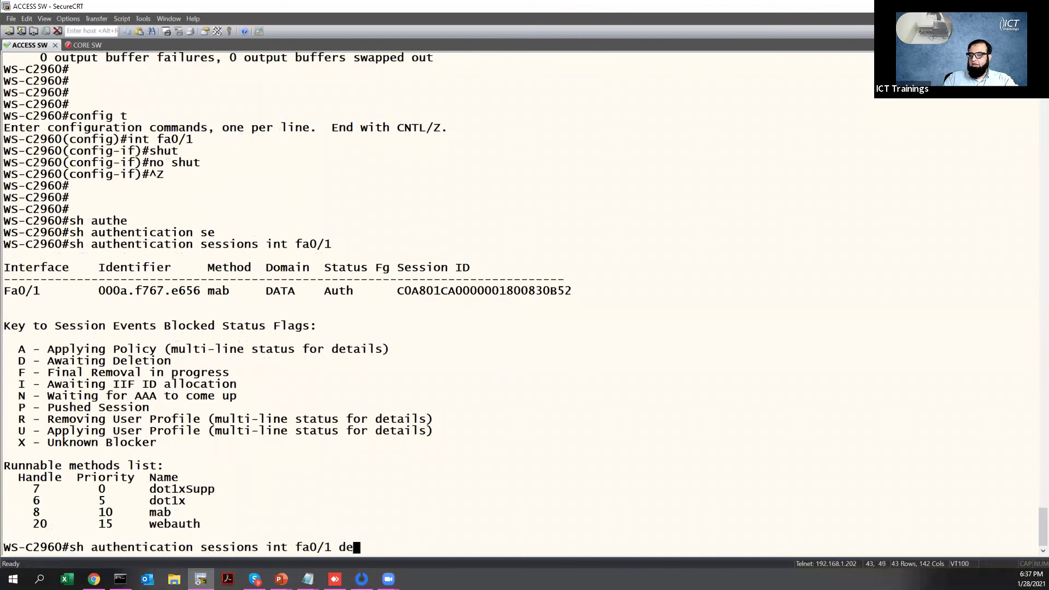
{"action": "key", "text": "Tab"}
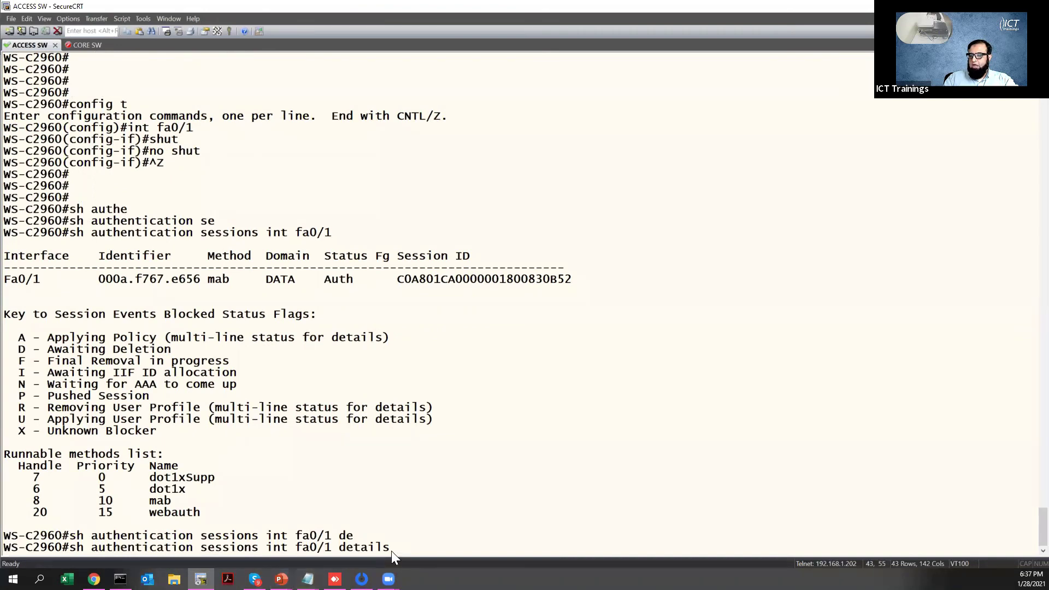
Display Fa0/1's authentication session details, confirming Authorized status, VLAN 110 and the Allowed_Traffic downloadable ACL
{"action": "key", "text": "Return"}
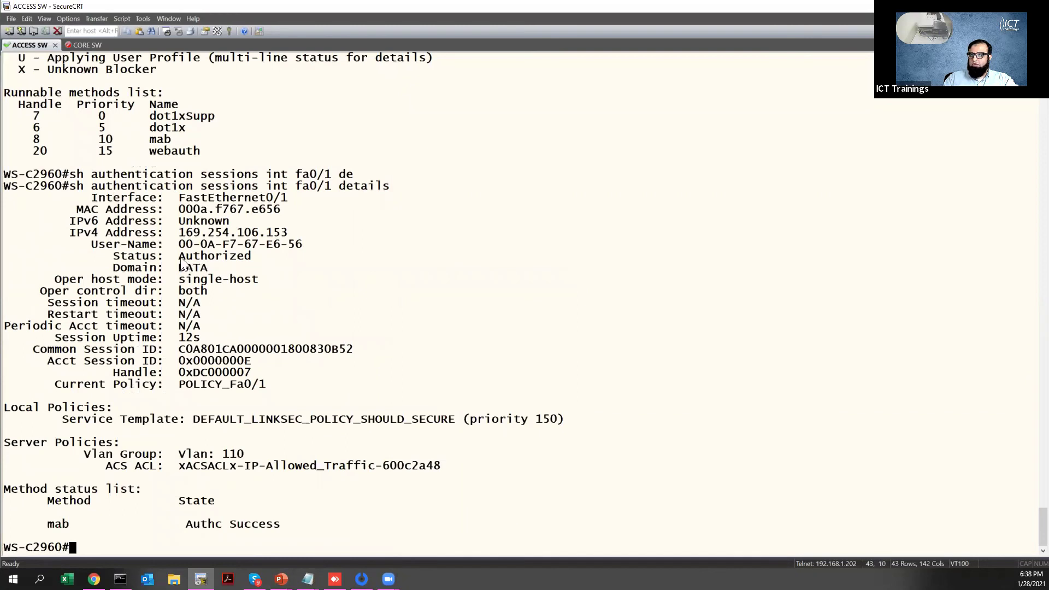
{"action": "left_click_drag", "start_coordinate": [180, 259], "coordinate": [255, 260]}
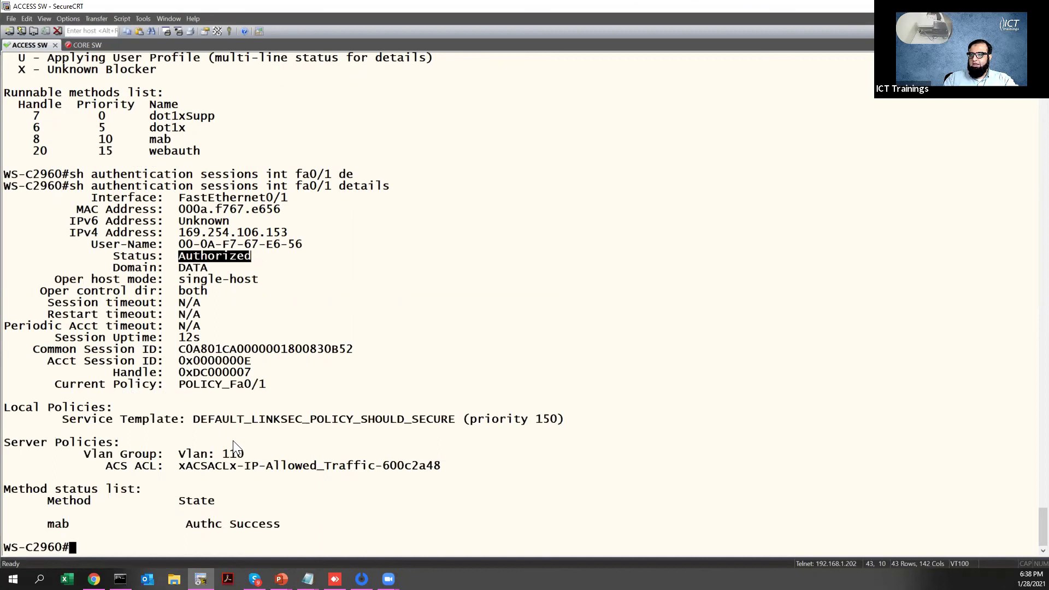
{"action": "left_click_drag", "start_coordinate": [223, 454], "coordinate": [244, 454]}
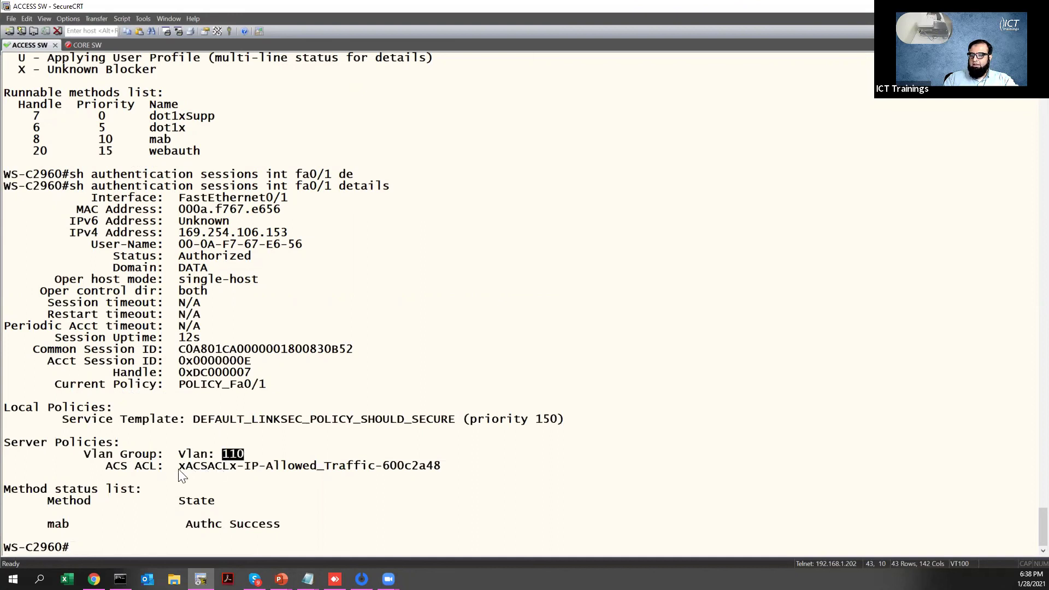
{"action": "left_click_drag", "start_coordinate": [180, 465], "coordinate": [440, 466]}
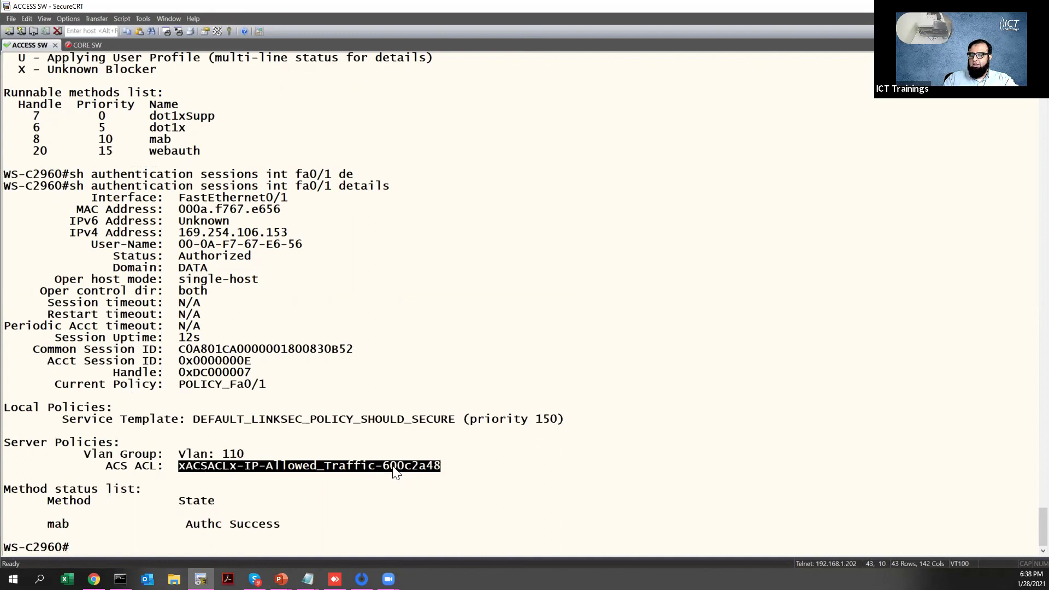
{"action": "left_click", "coordinate": [394, 512]}
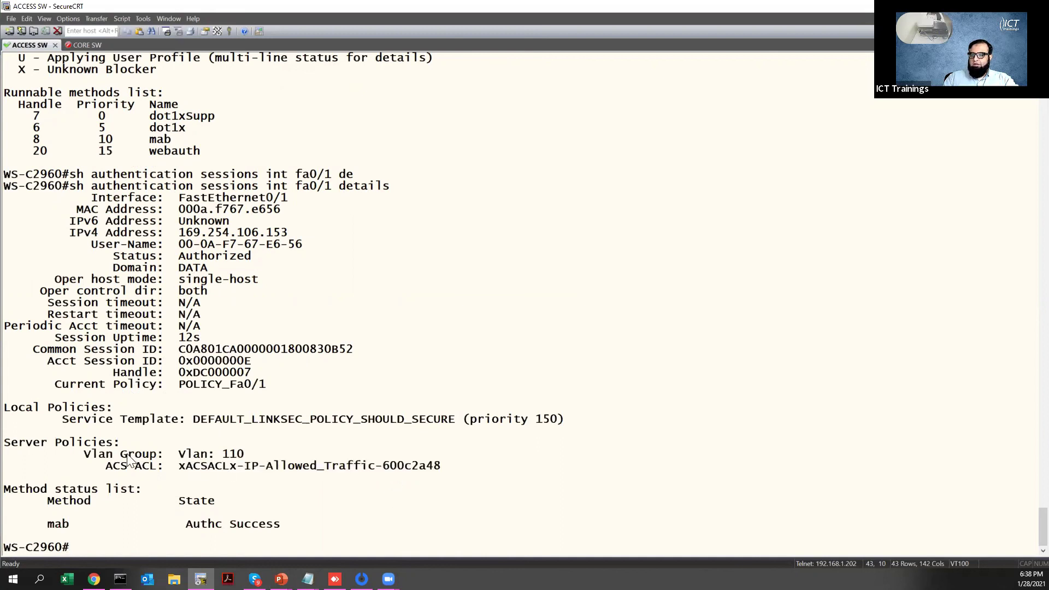